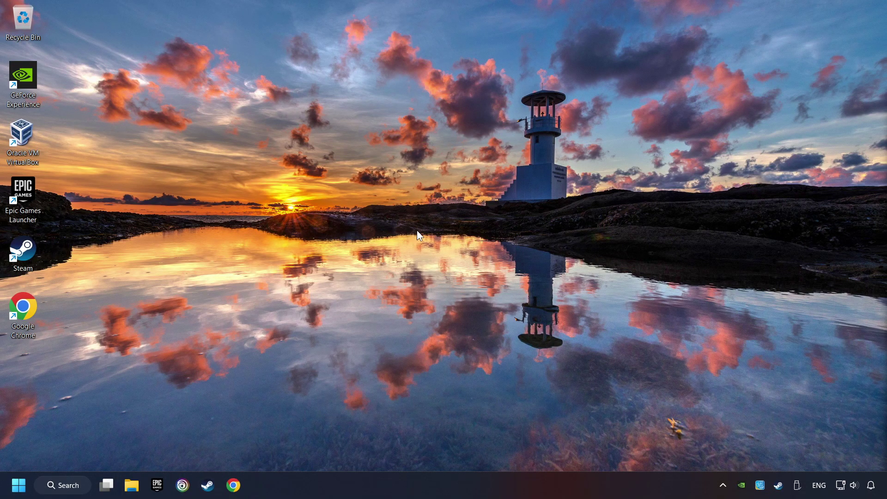
Search Windows for 'edit power plan'.
{"action": "left_click", "coordinate": [62, 486]}
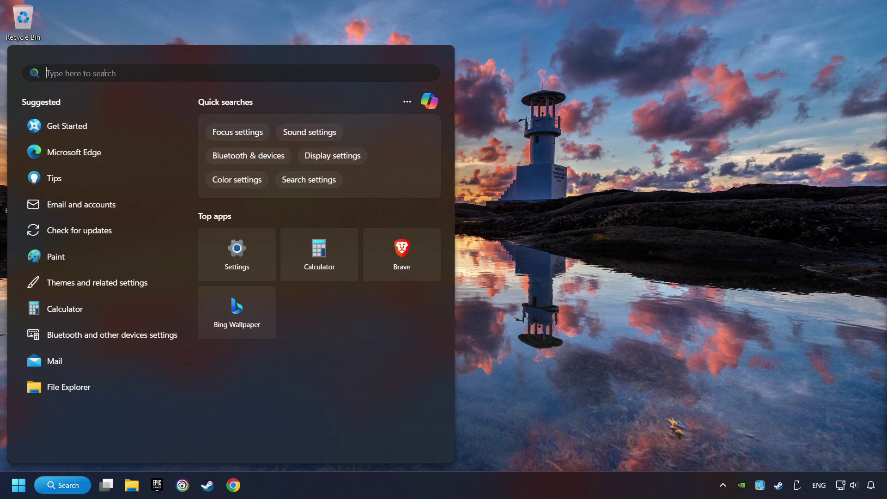
{"action": "type", "text": "edit power plan"}
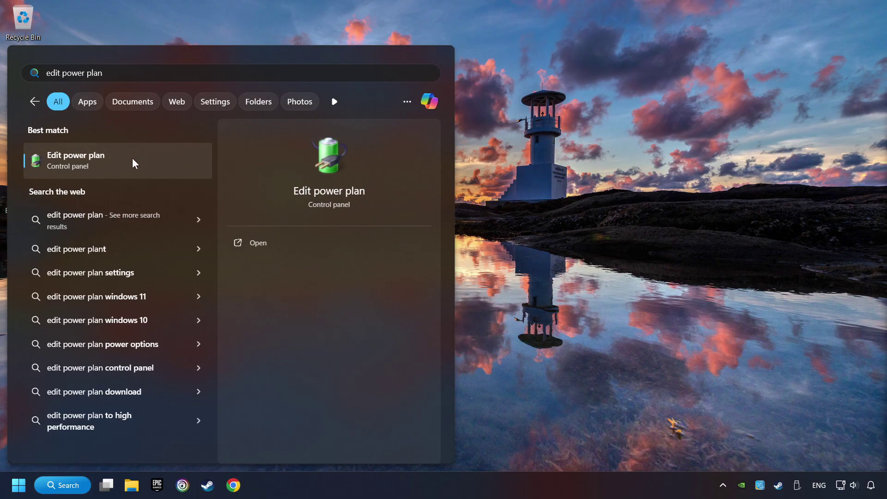
Open the Edit power plan result and return to the Power Options plan list.
{"action": "left_click", "coordinate": [170, 160]}
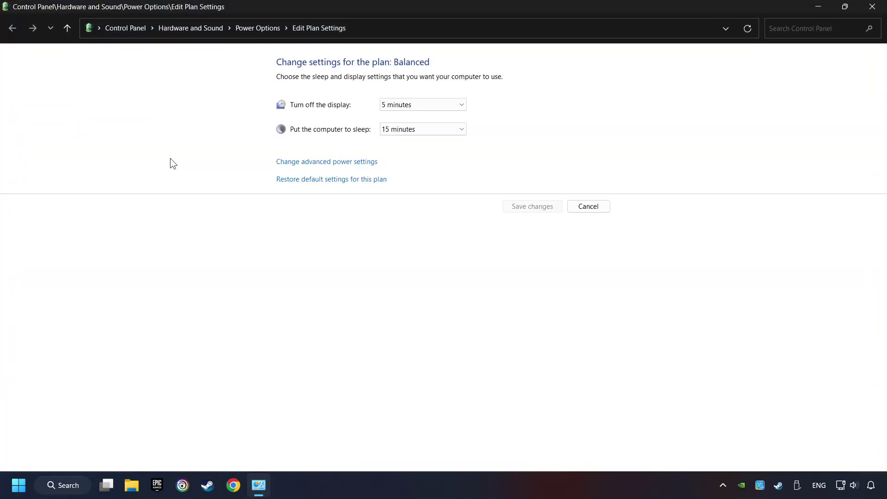
{"action": "left_click", "coordinate": [264, 34]}
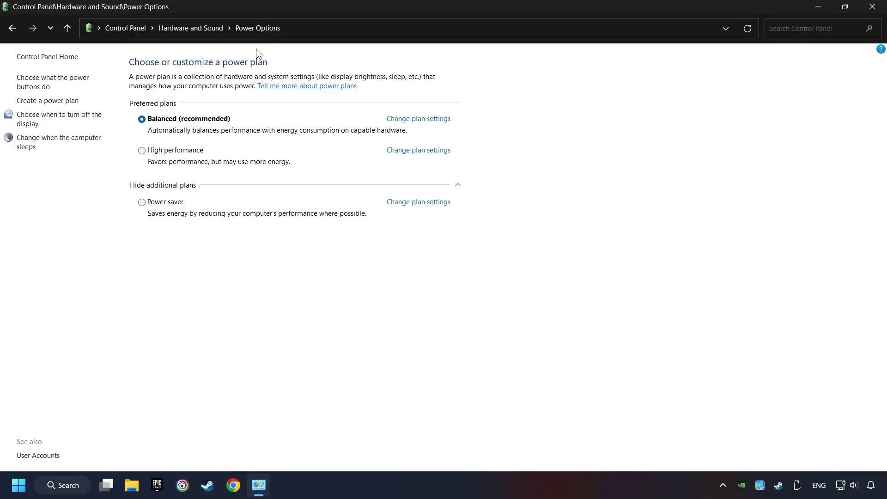
Launch Command Prompt as administrator from a 'cmd' search.
{"action": "left_click", "coordinate": [75, 486]}
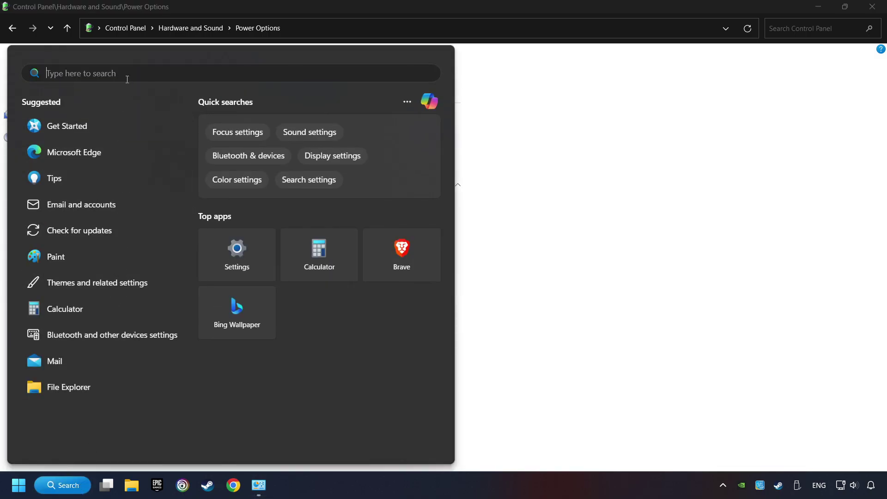
{"action": "type", "text": "cmd"}
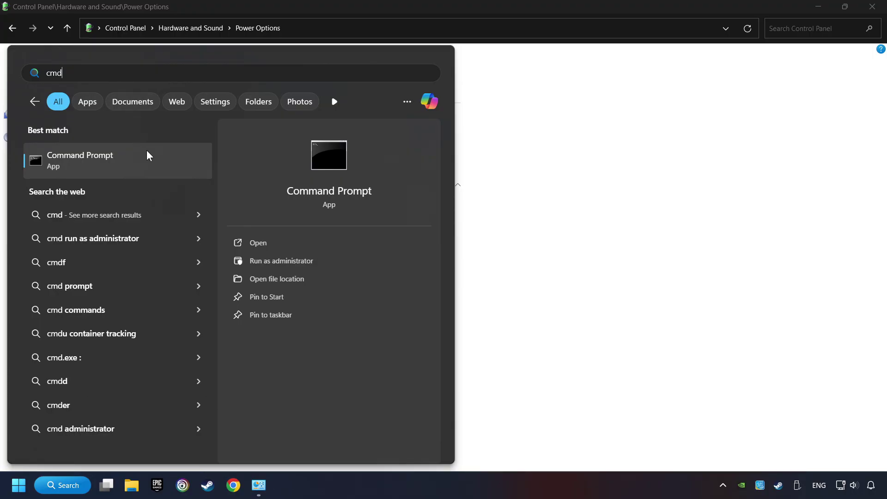
{"action": "right_click", "coordinate": [174, 160]}
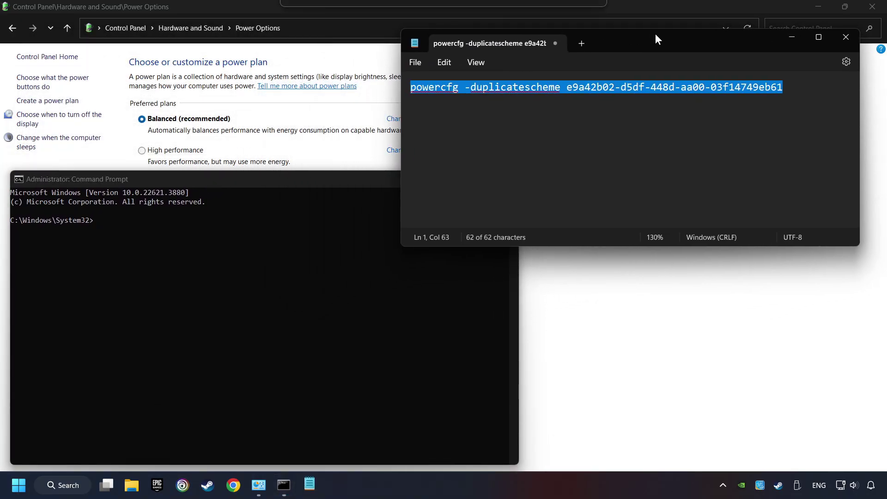
Copy the powercfg -duplicatescheme e9a42b02-d5df-448d-aa00-03f14749eb61 command from Notepad and run it.
{"action": "left_click_drag", "start_coordinate": [655, 33], "coordinate": [678, 27]}
{"action": "right_click", "coordinate": [630, 79]}
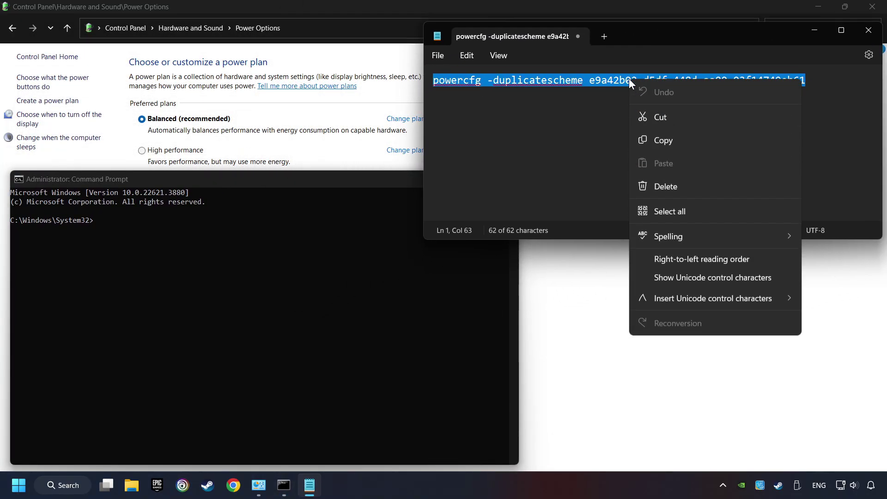
{"action": "left_click", "coordinate": [642, 138]}
{"action": "right_click", "coordinate": [172, 179]}
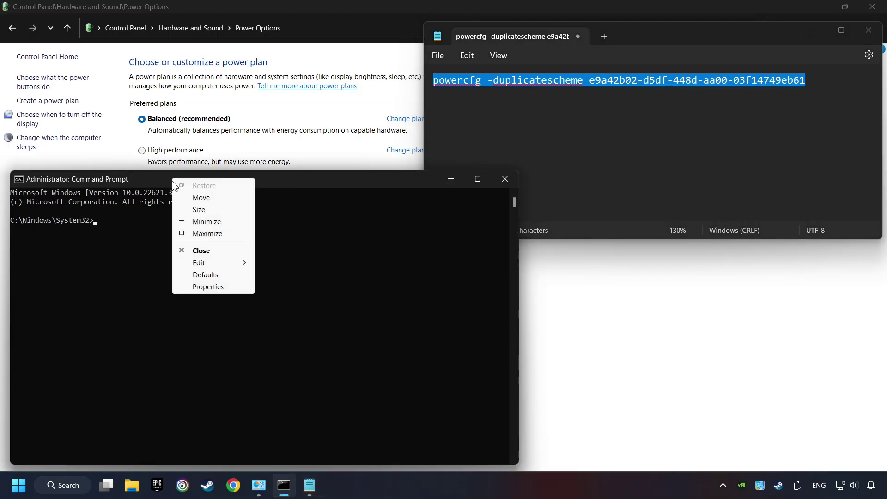
{"action": "mouse_move", "coordinate": [205, 262]}
{"action": "left_click", "coordinate": [274, 287]}
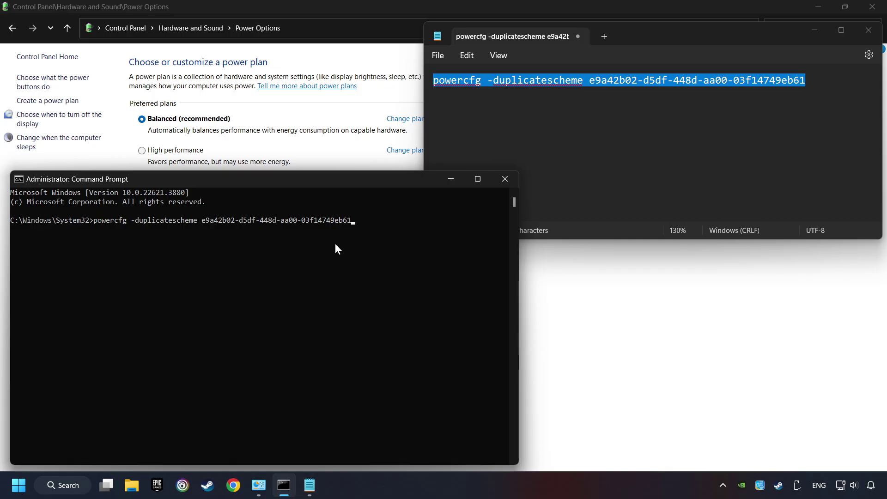
{"action": "key", "text": "Return"}
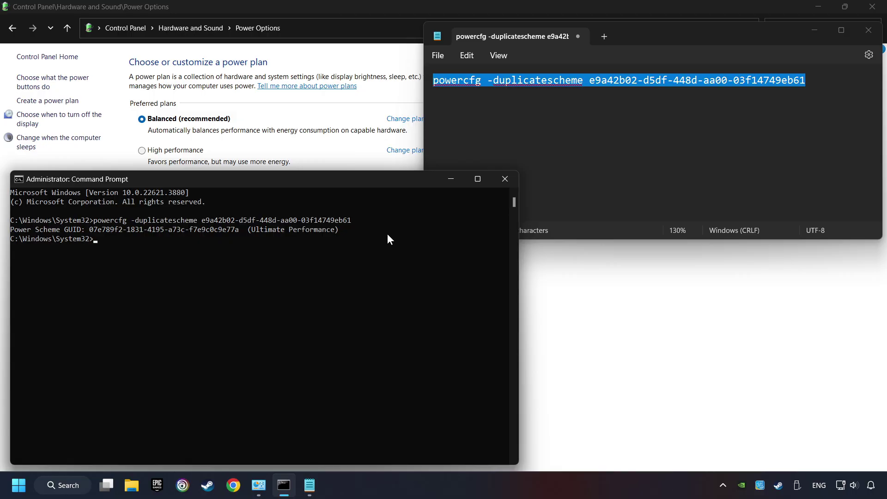
Close the Notepad and Command Prompt windows.
{"action": "left_click", "coordinate": [869, 29]}
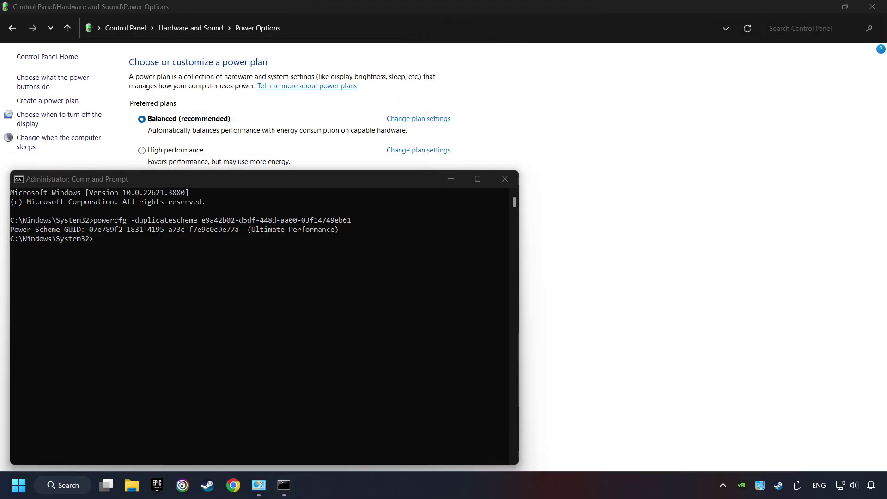
{"action": "left_click_drag", "start_coordinate": [417, 183], "coordinate": [632, 135]}
{"action": "left_click", "coordinate": [708, 135]}
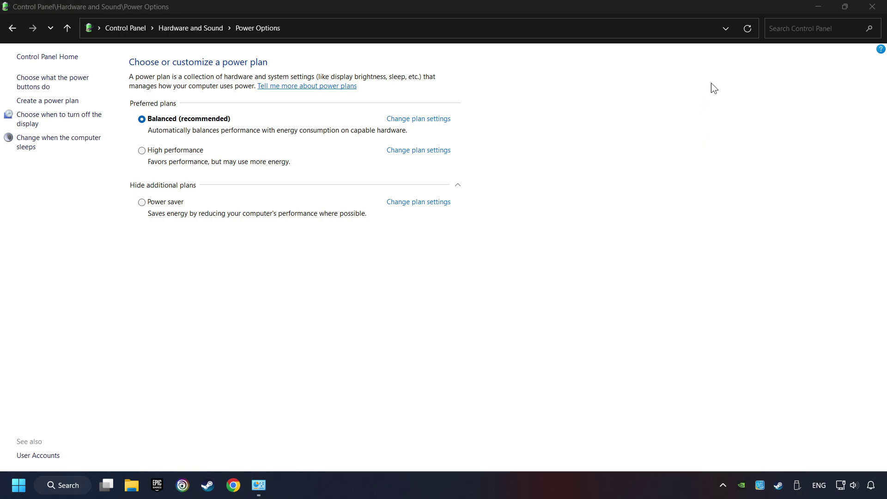
Refresh Power Options, make Ultimate Performance the active plan, and close the window.
{"action": "left_click", "coordinate": [749, 29]}
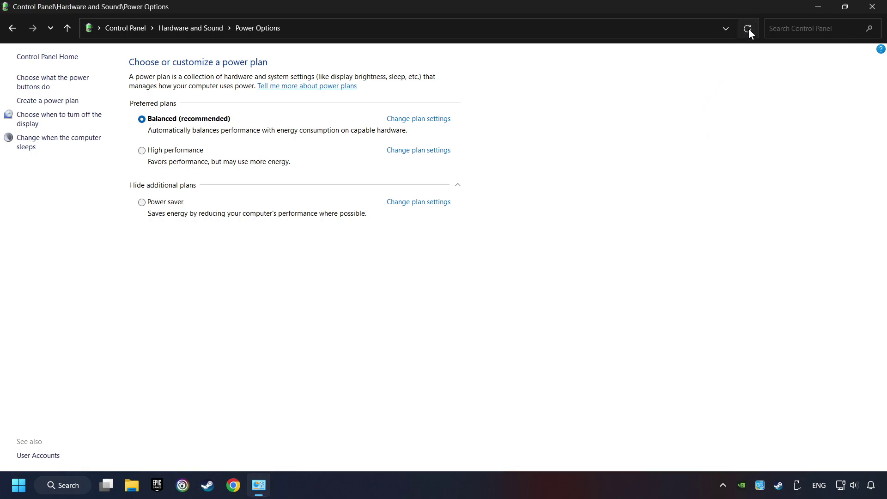
{"action": "left_click", "coordinate": [149, 187]}
{"action": "left_click", "coordinate": [147, 187]}
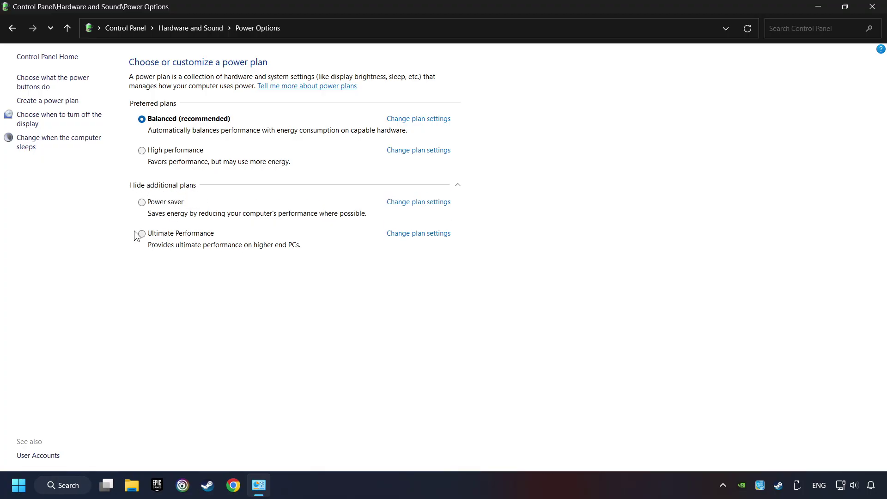
{"action": "left_click", "coordinate": [150, 235]}
{"action": "left_click", "coordinate": [872, 7]}
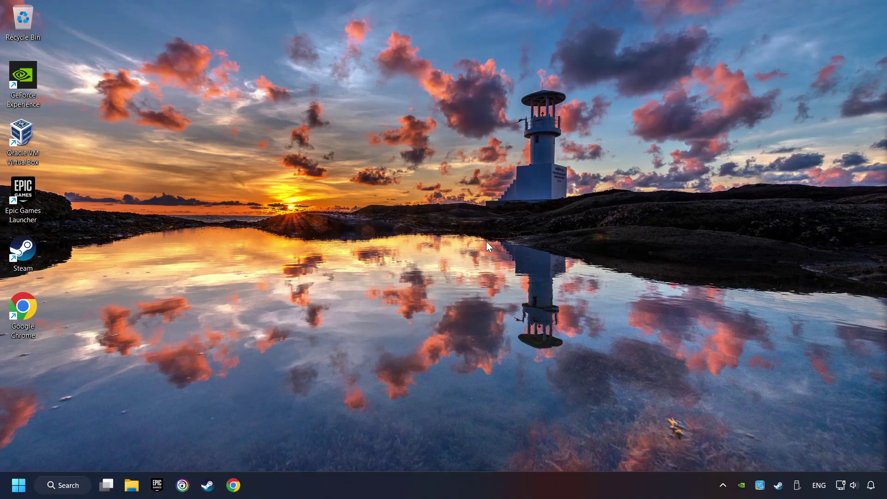
Turn Game Mode on through a 'game mode settings' search, then close Settings.
{"action": "left_click", "coordinate": [66, 486]}
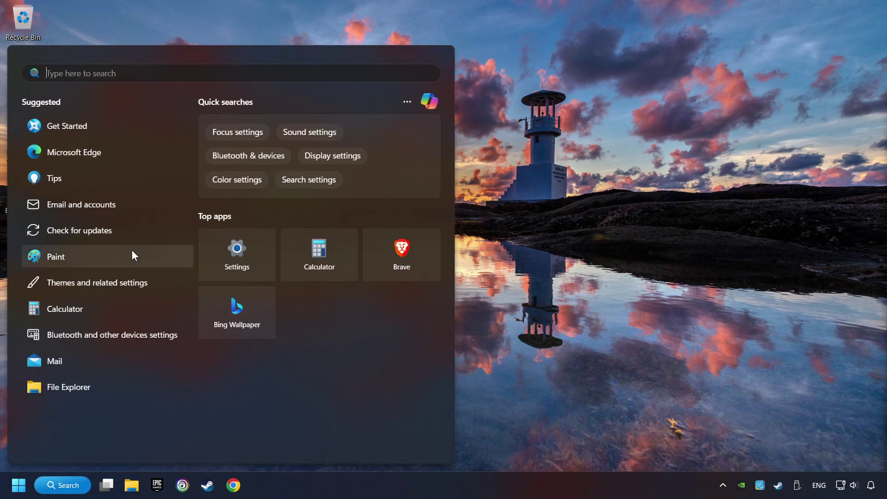
{"action": "type", "text": "game mode set"}
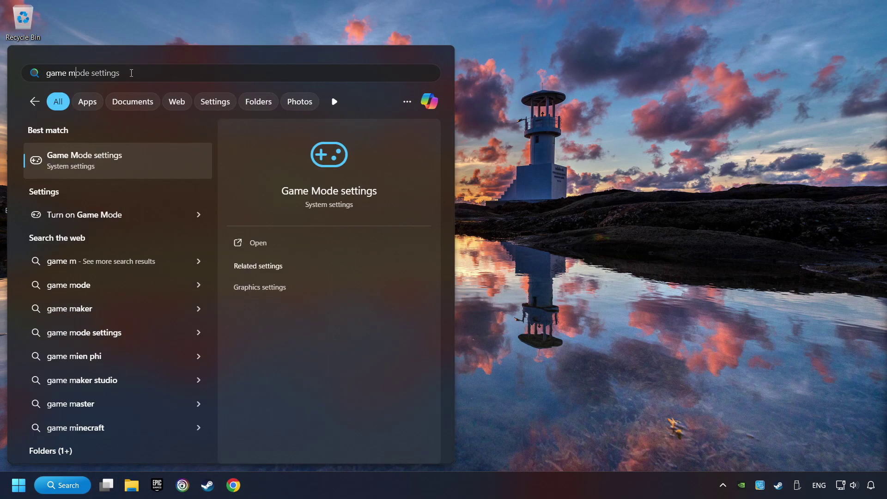
{"action": "type", "text": "tings"}
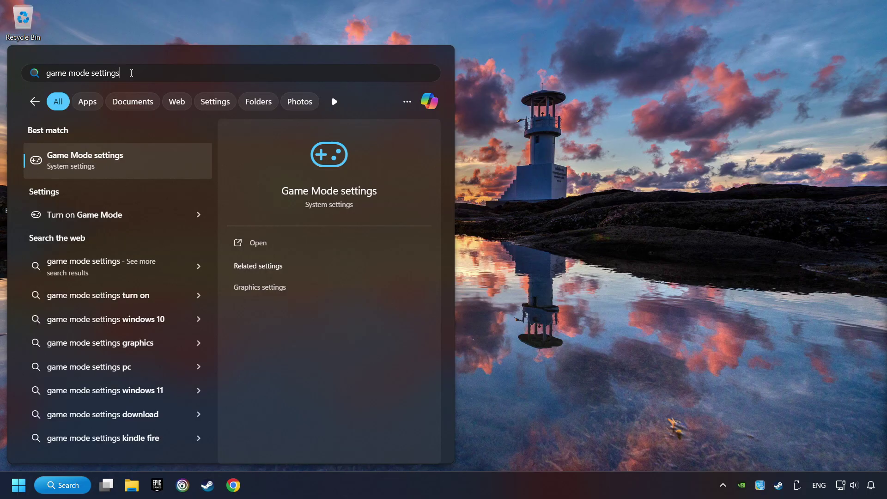
{"action": "left_click", "coordinate": [180, 161]}
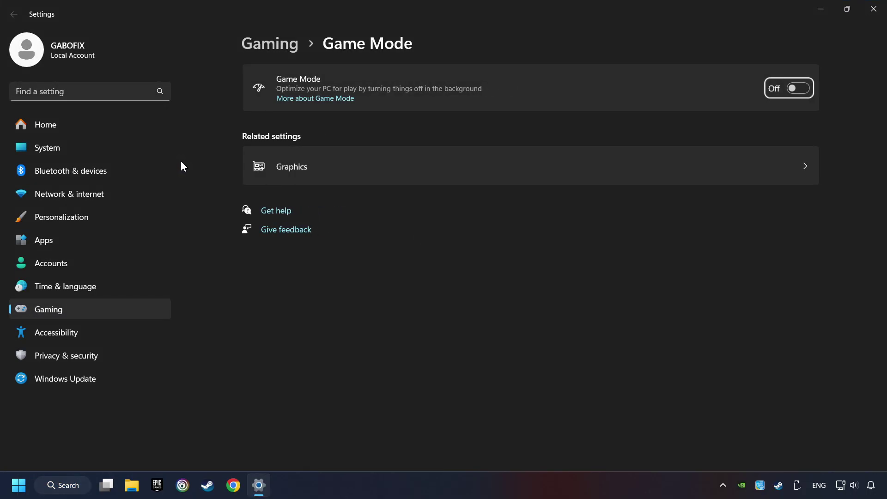
{"action": "left_click", "coordinate": [795, 87]}
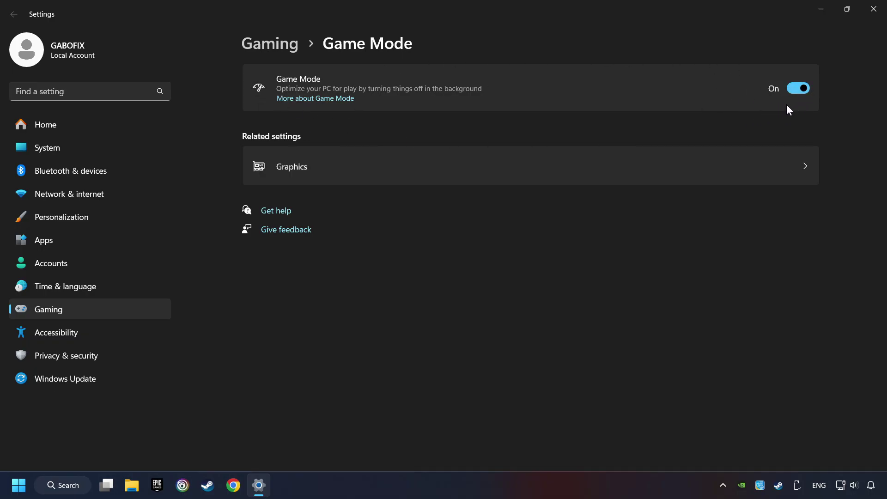
{"action": "left_click", "coordinate": [873, 10]}
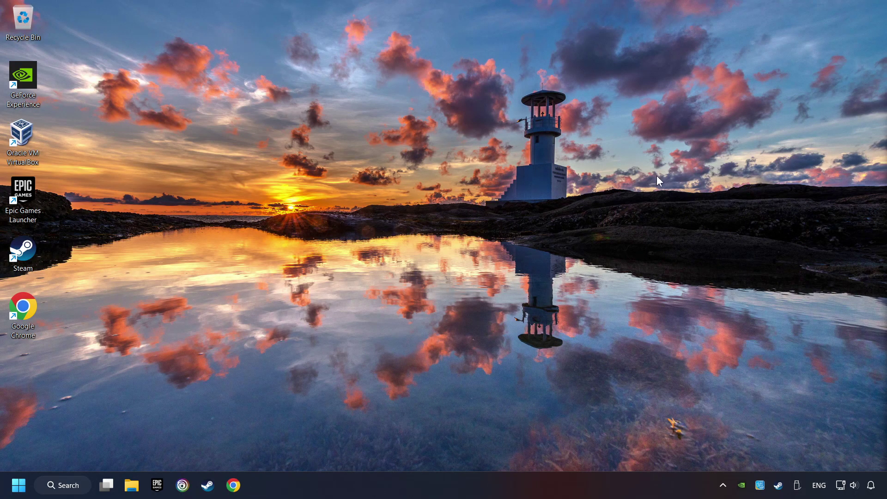
Open Cleanup recommendations in Storage settings via a 'storage' search.
{"action": "left_click", "coordinate": [70, 486]}
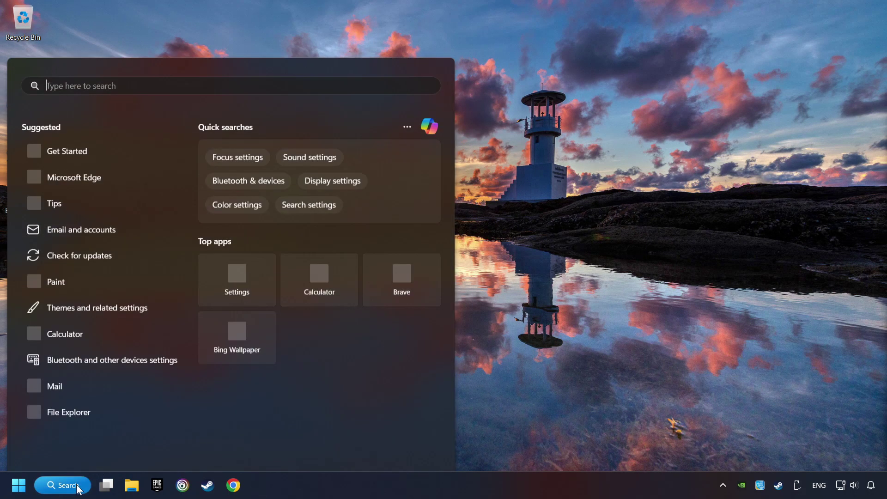
{"action": "type", "text": "storage"}
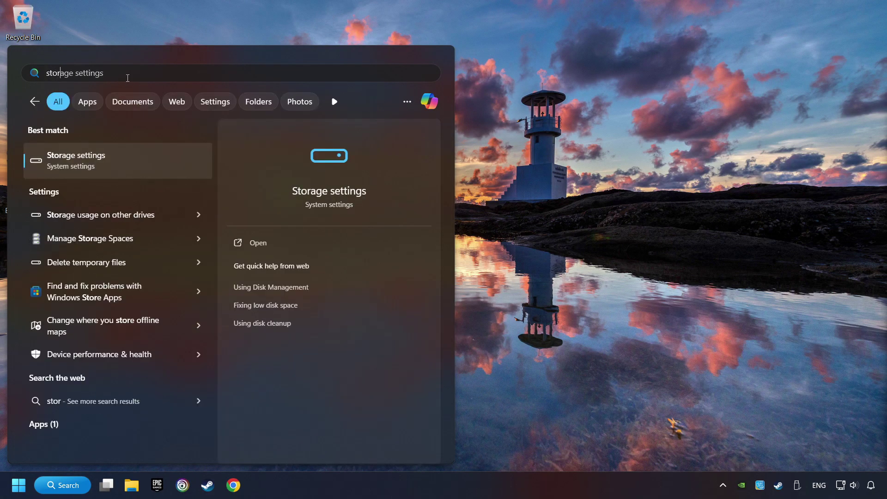
{"action": "left_click", "coordinate": [162, 163]}
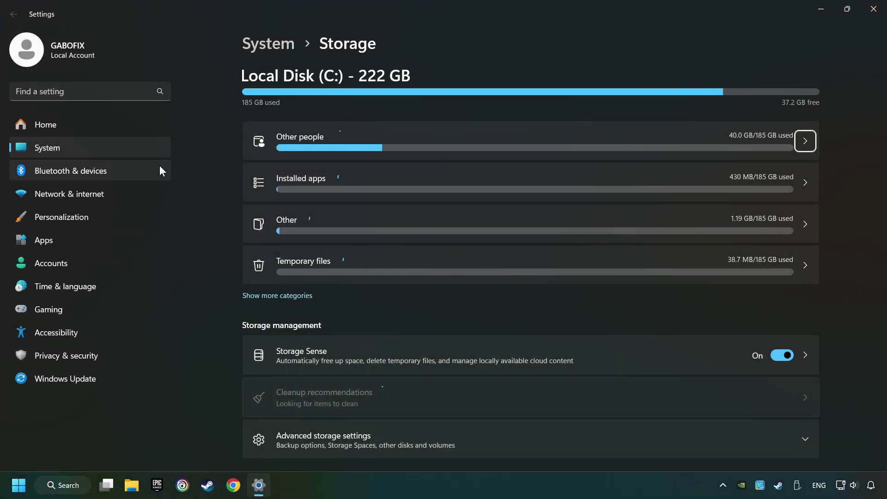
{"action": "scroll", "coordinate": [216, 218], "scroll_direction": "down", "scroll_amount": 2}
{"action": "scroll", "coordinate": [215, 219], "scroll_direction": "down", "scroll_amount": 2}
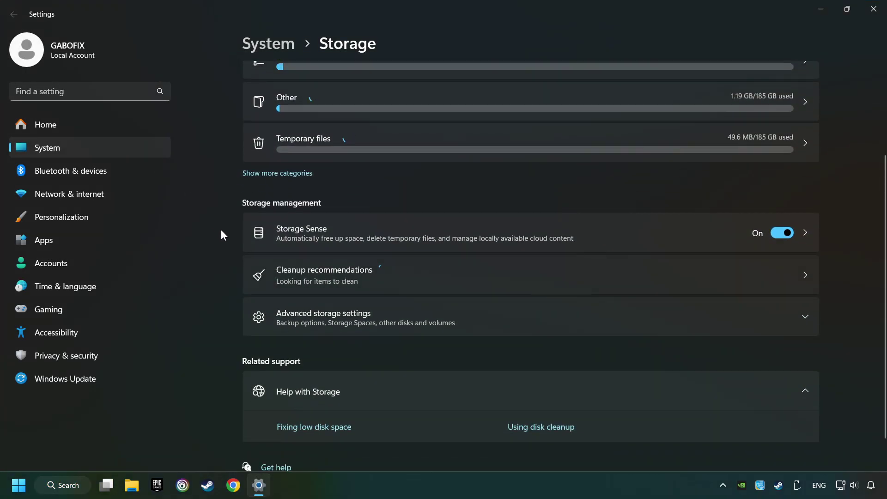
{"action": "left_click", "coordinate": [442, 279]}
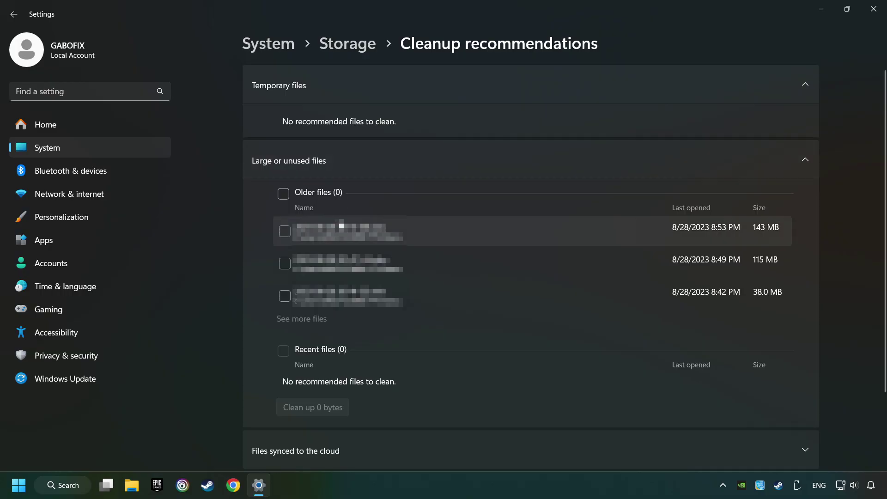
Permanently clean up the 115 MB older file, then close Settings.
{"action": "left_click", "coordinate": [285, 267]}
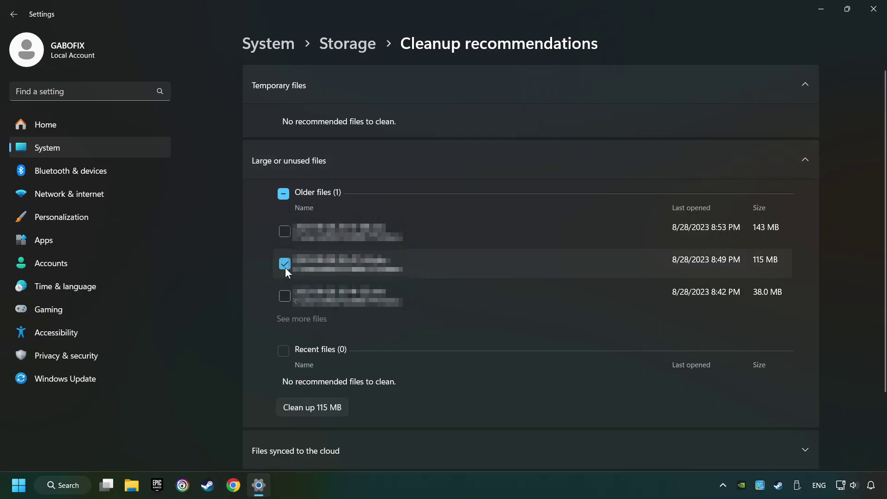
{"action": "scroll", "coordinate": [283, 270], "scroll_direction": "down", "scroll_amount": 2}
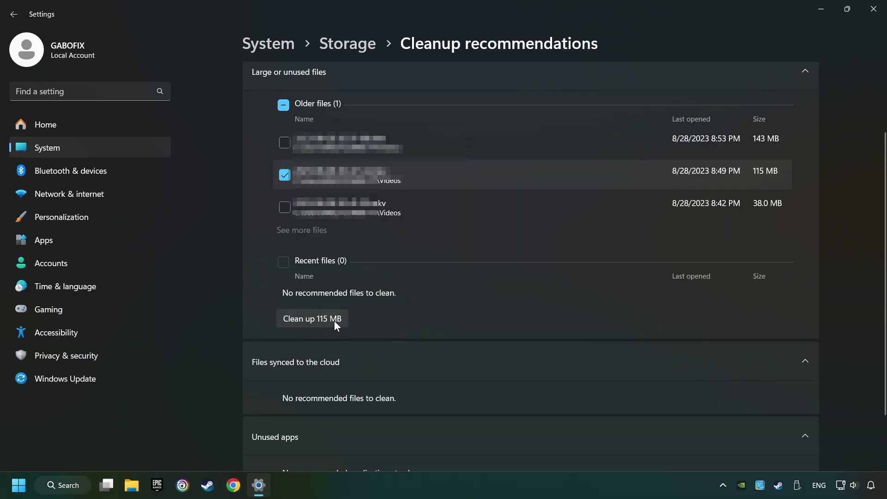
{"action": "left_click", "coordinate": [334, 320]}
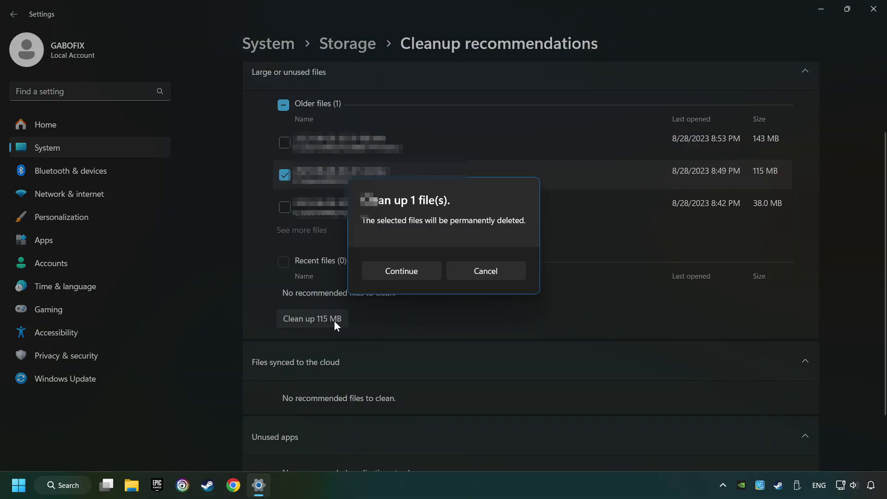
{"action": "left_click", "coordinate": [399, 269]}
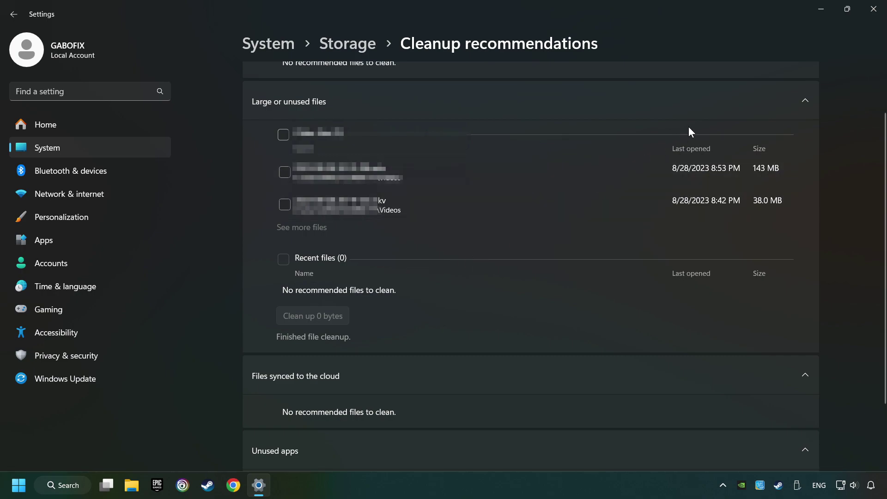
{"action": "left_click", "coordinate": [874, 10]}
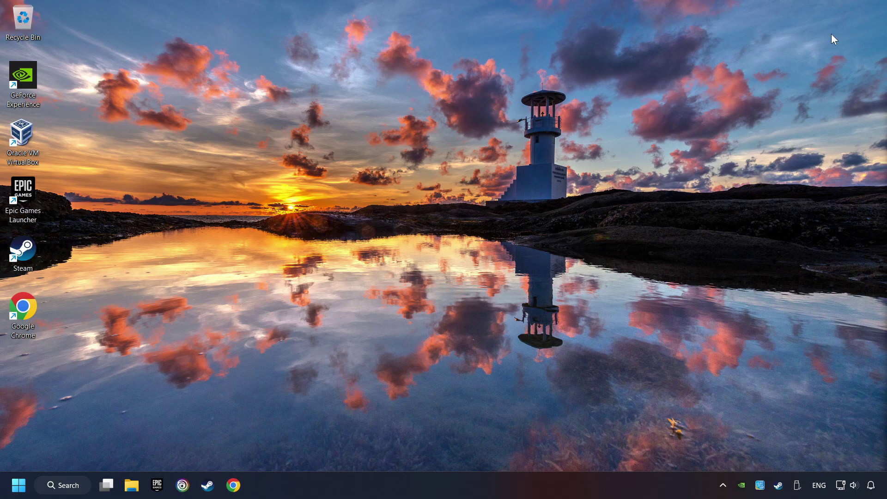
Open the %temp% folder from Windows search.
{"action": "left_click", "coordinate": [65, 485]}
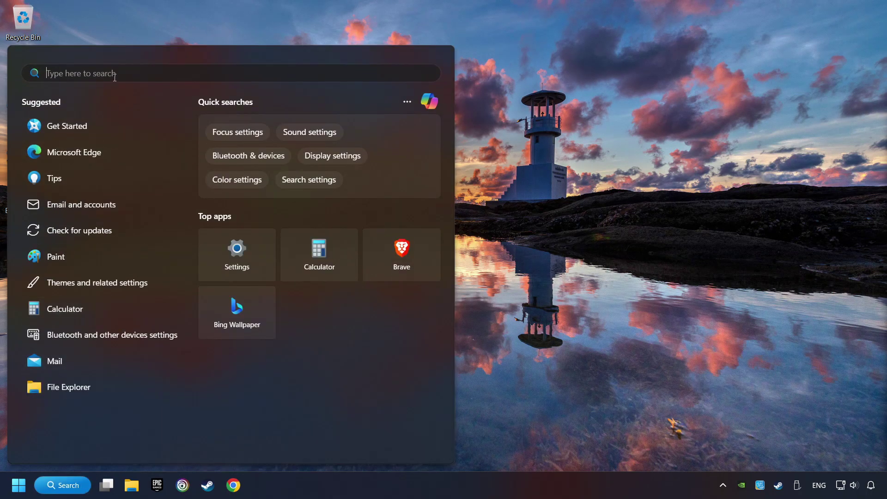
{"action": "type", "text": "%temp%"}
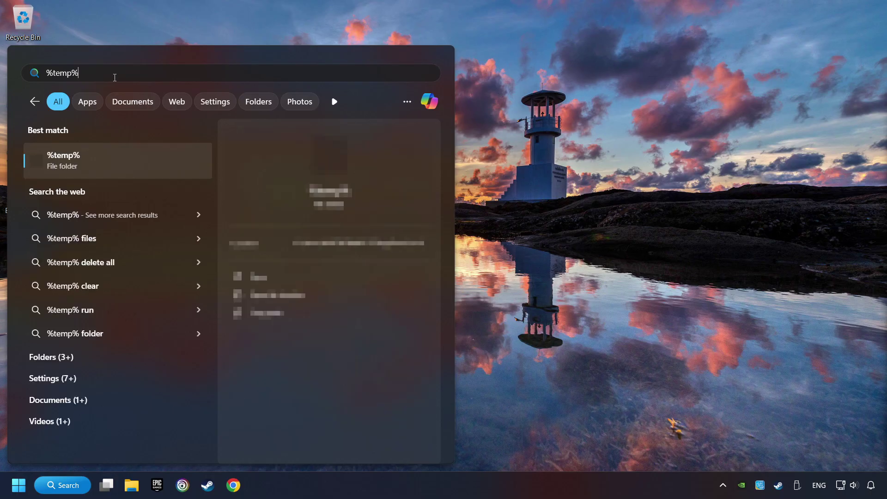
{"action": "left_click", "coordinate": [162, 166]}
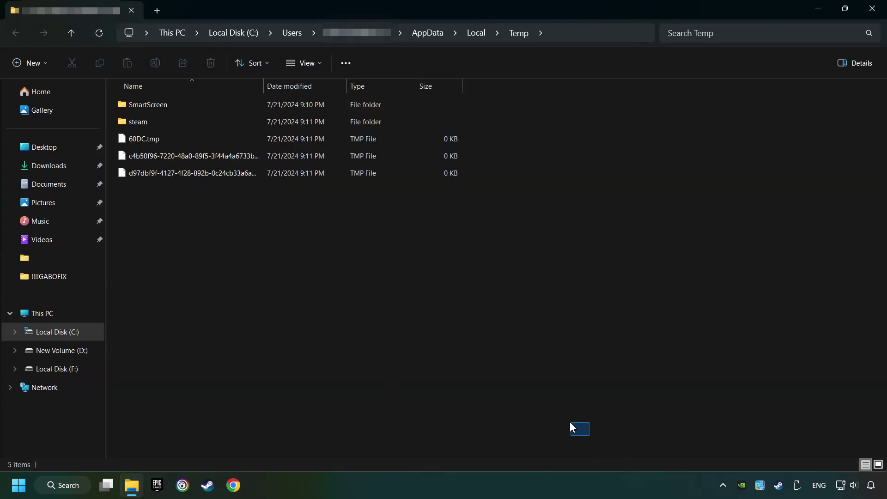
Delete all Temp folder items, skipping every file still in use.
{"action": "left_click_drag", "start_coordinate": [569, 423], "coordinate": [115, 97]}
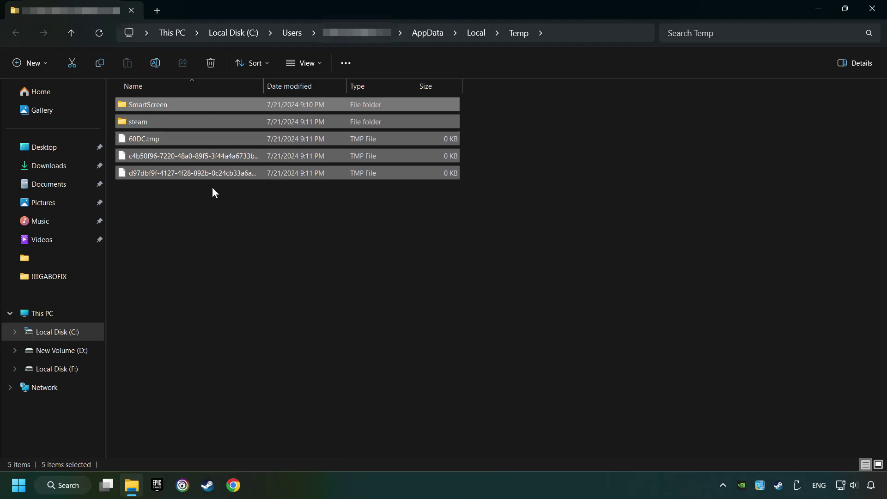
{"action": "right_click", "coordinate": [347, 137]}
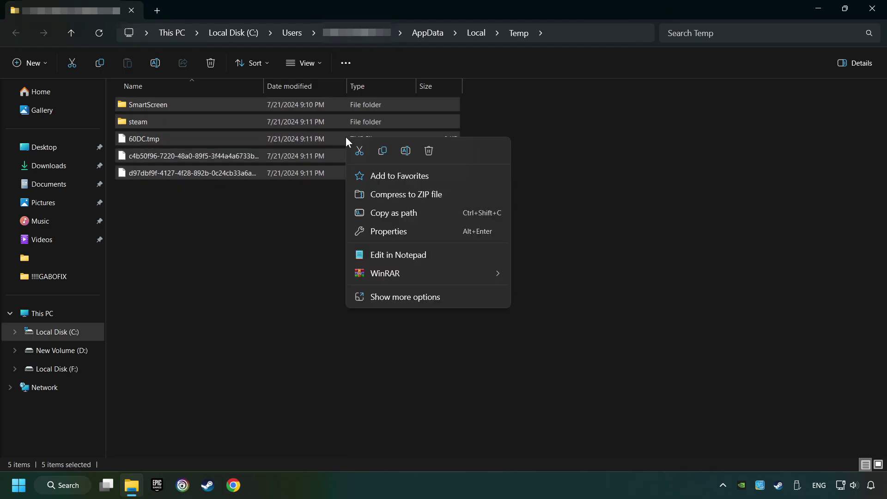
{"action": "left_click", "coordinate": [428, 152]}
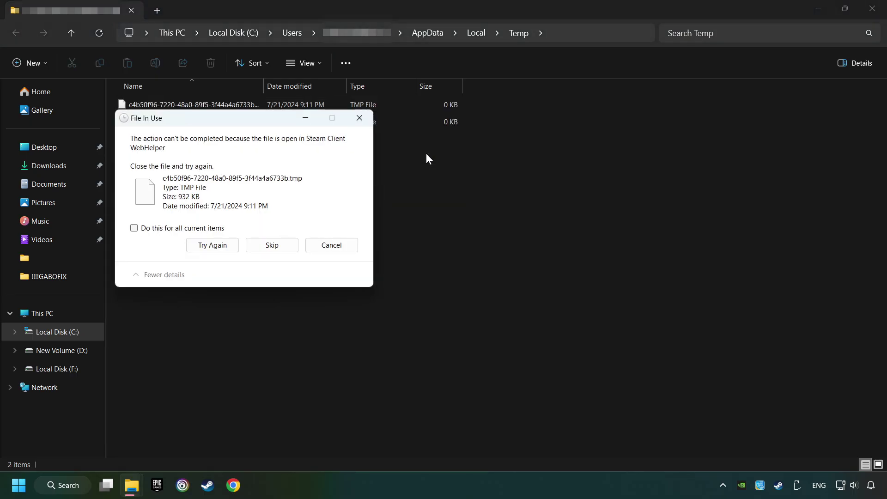
{"action": "left_click", "coordinate": [215, 228]}
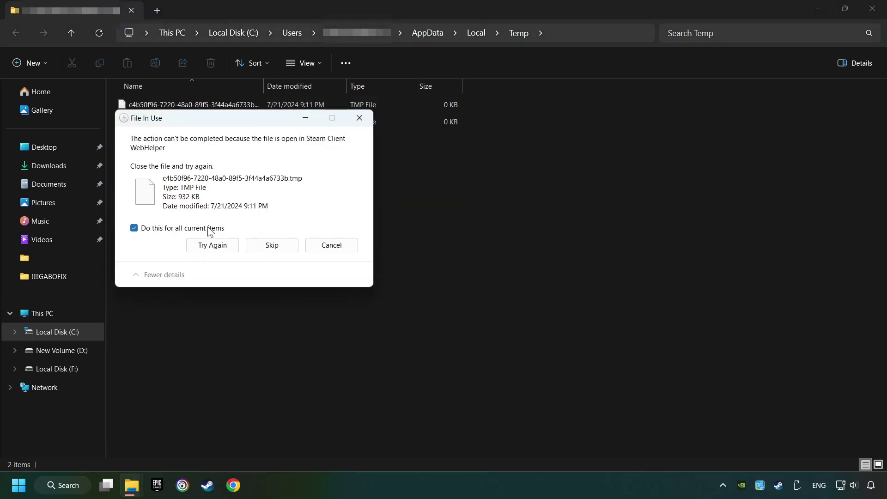
{"action": "left_click", "coordinate": [275, 245]}
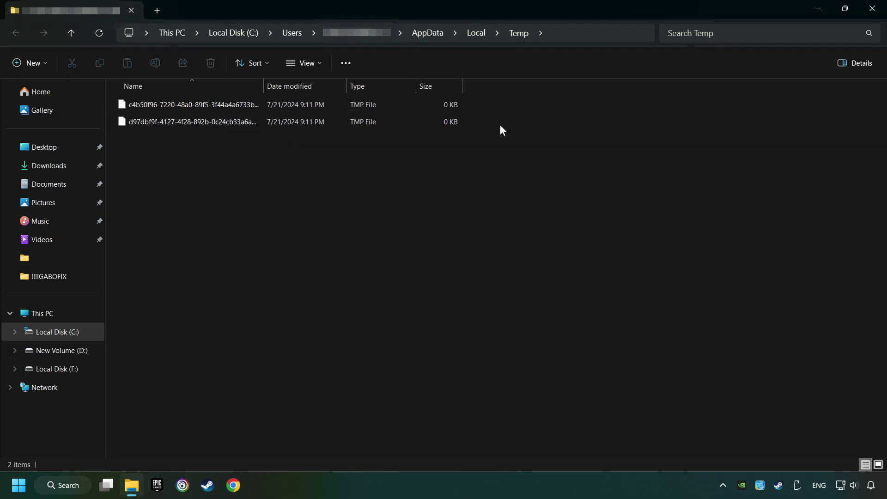
Close the Temp folder and empty the Recycle Bin.
{"action": "left_click", "coordinate": [864, 13]}
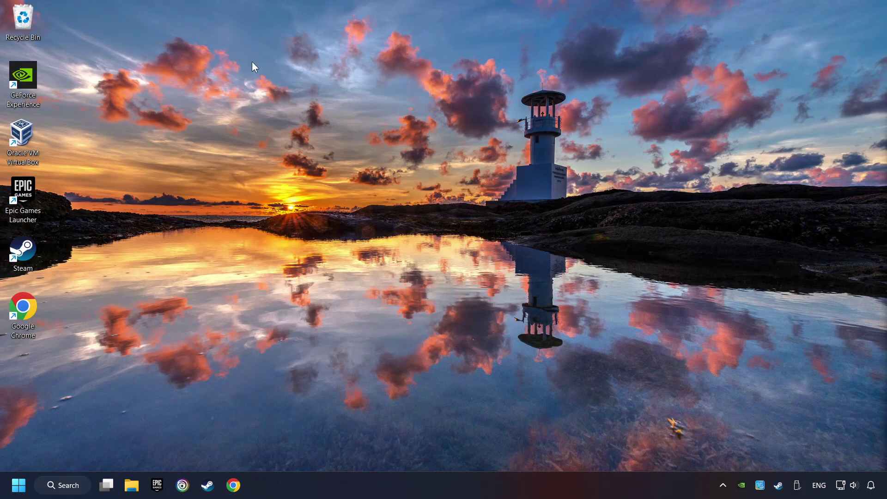
{"action": "right_click", "coordinate": [31, 27]}
{"action": "left_click", "coordinate": [49, 82]}
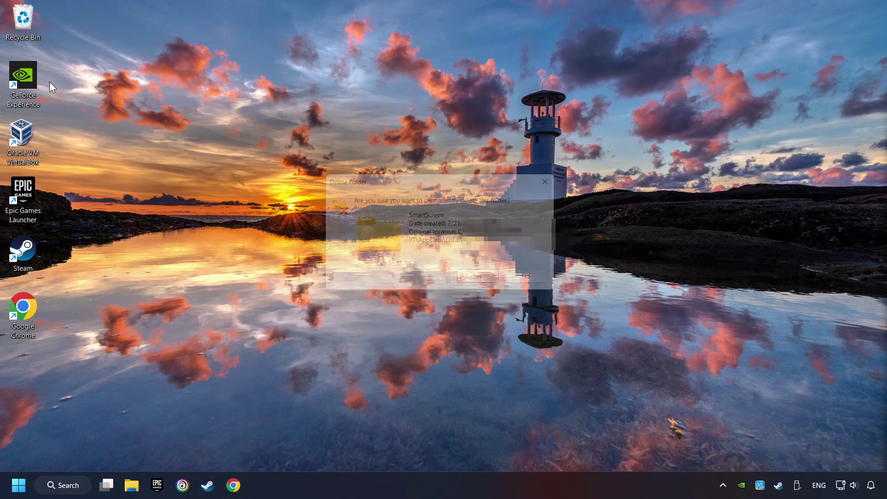
{"action": "left_click", "coordinate": [486, 282]}
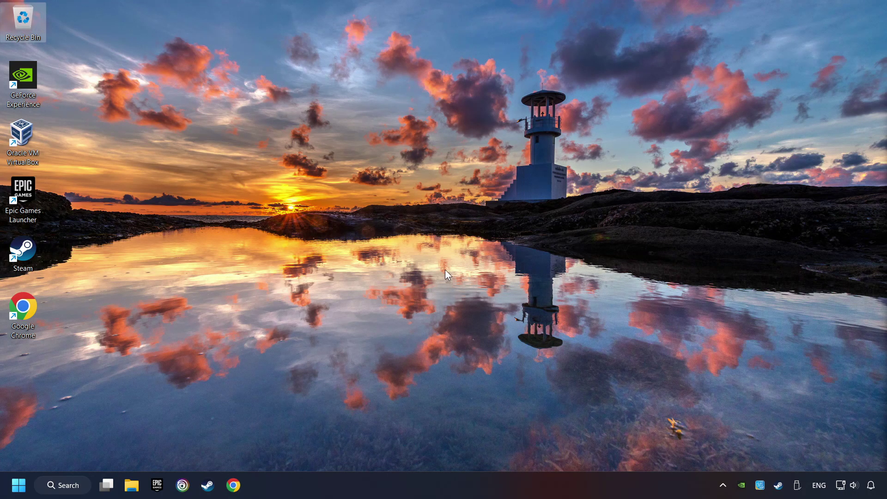
Open Device Manager and expand Display adapters.
{"action": "left_click", "coordinate": [61, 485]}
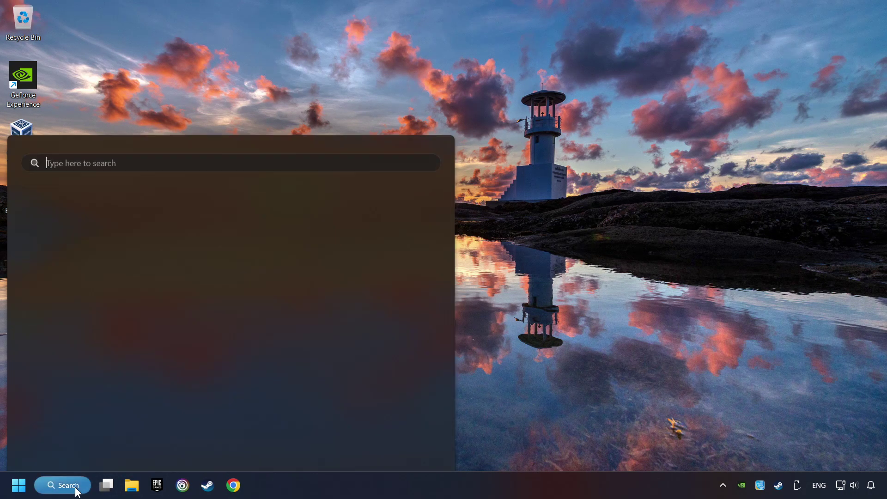
{"action": "type", "text": "de"}
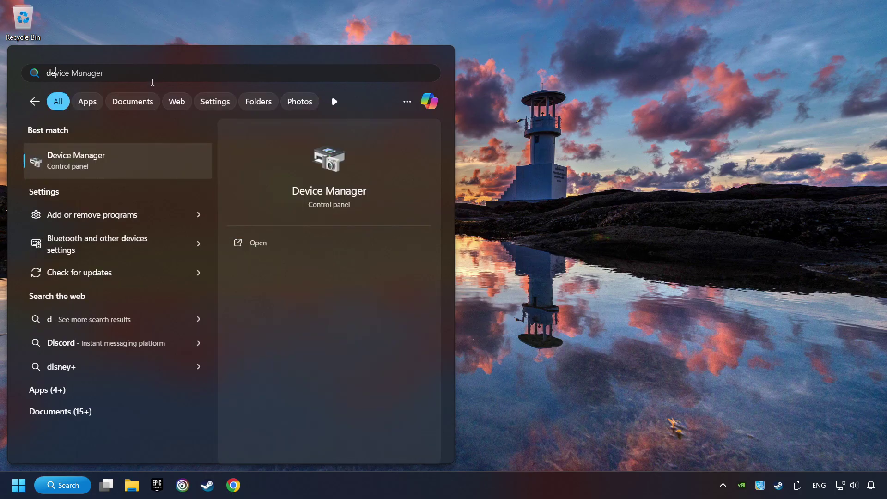
{"action": "type", "text": "vice manager"}
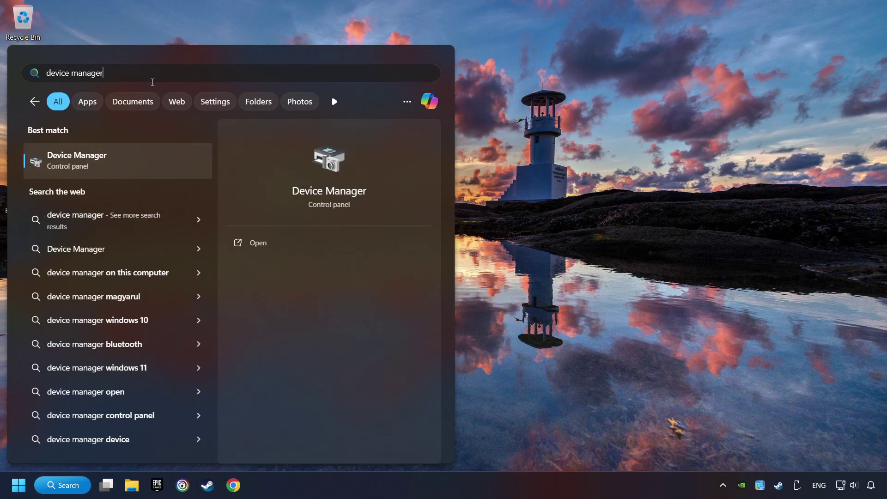
{"action": "left_click", "coordinate": [165, 162]}
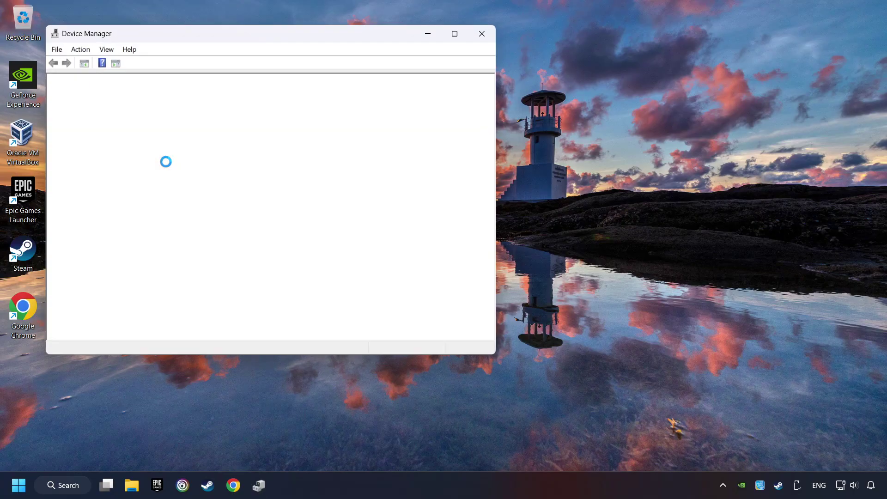
{"action": "left_click_drag", "start_coordinate": [195, 37], "coordinate": [352, 91]}
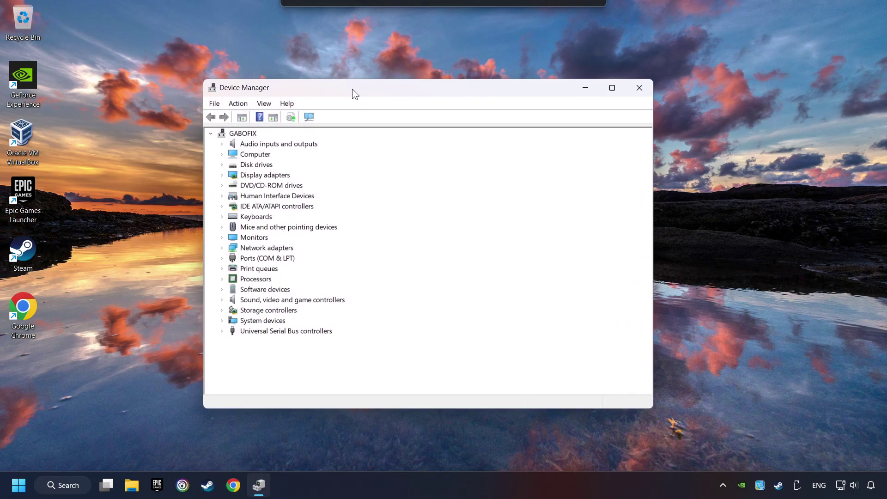
{"action": "left_click", "coordinate": [233, 174]}
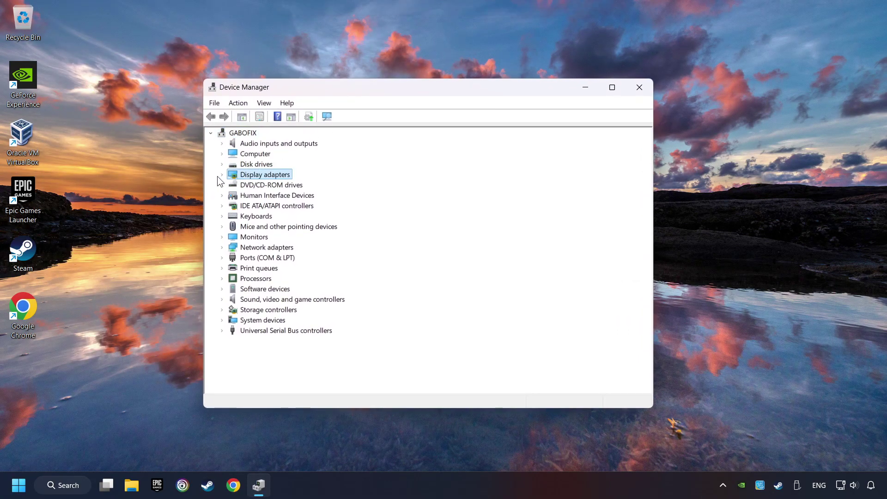
{"action": "left_click", "coordinate": [221, 174]}
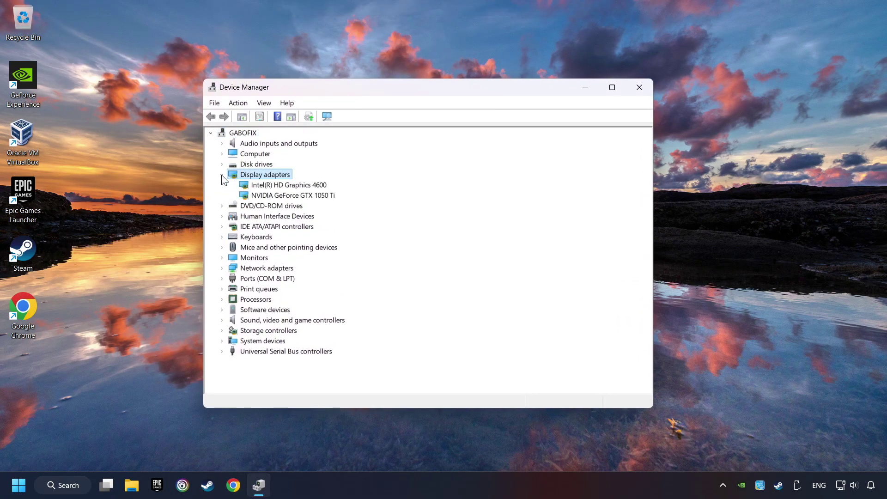
Search automatically for a GTX 1050 Ti driver update; the best driver is already installed.
{"action": "left_click", "coordinate": [258, 198]}
{"action": "right_click", "coordinate": [284, 195]}
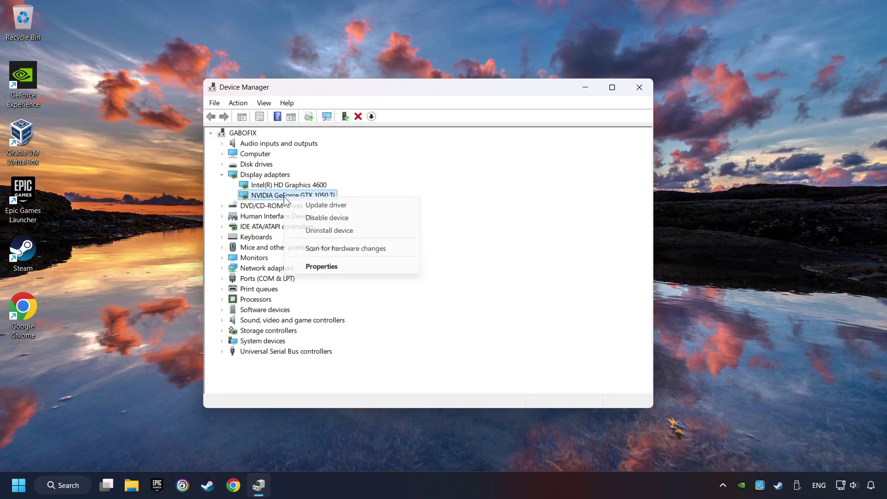
{"action": "left_click", "coordinate": [354, 205]}
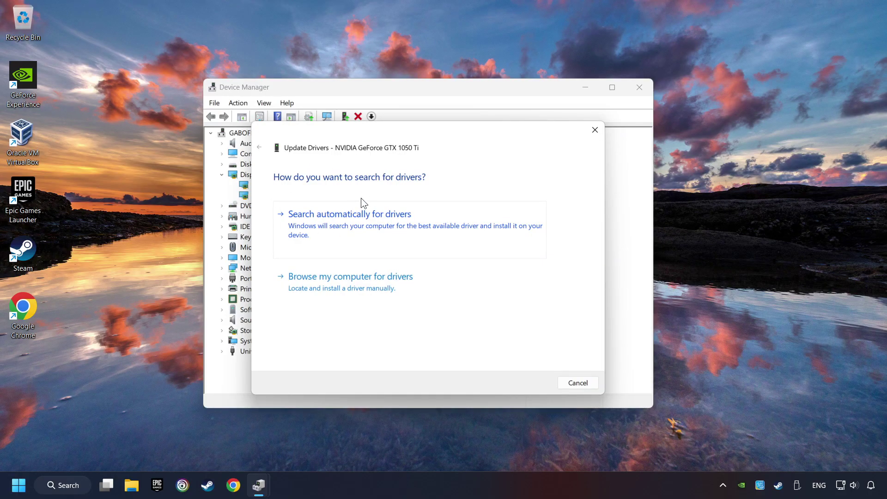
{"action": "left_click", "coordinate": [370, 220]}
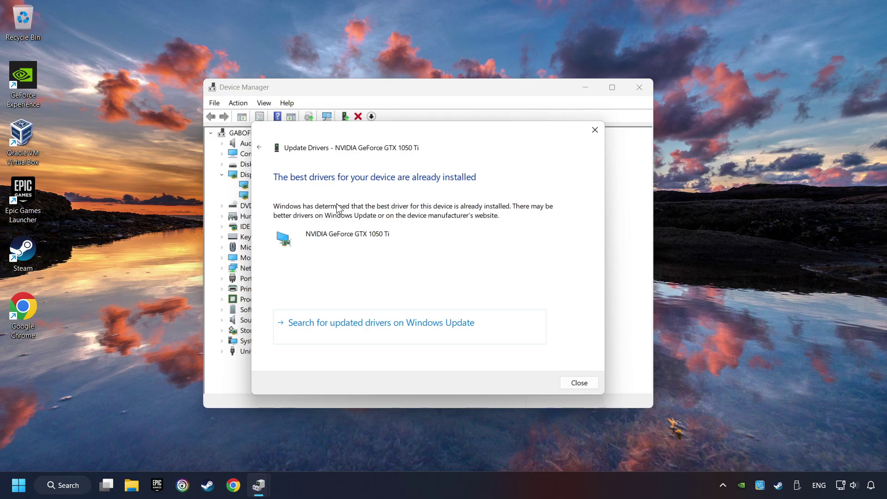
{"action": "left_click", "coordinate": [579, 382]}
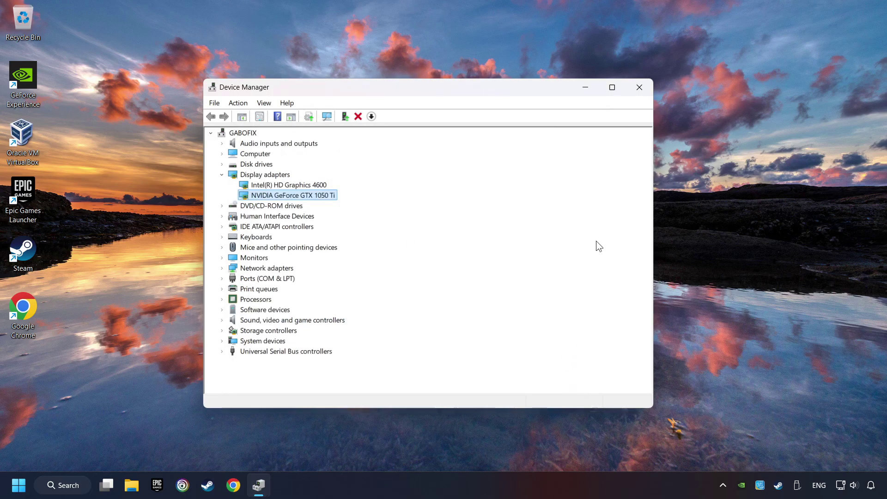
Close Device Manager and Google 'nvidia geforce driver download' in Chrome.
{"action": "left_click", "coordinate": [640, 92]}
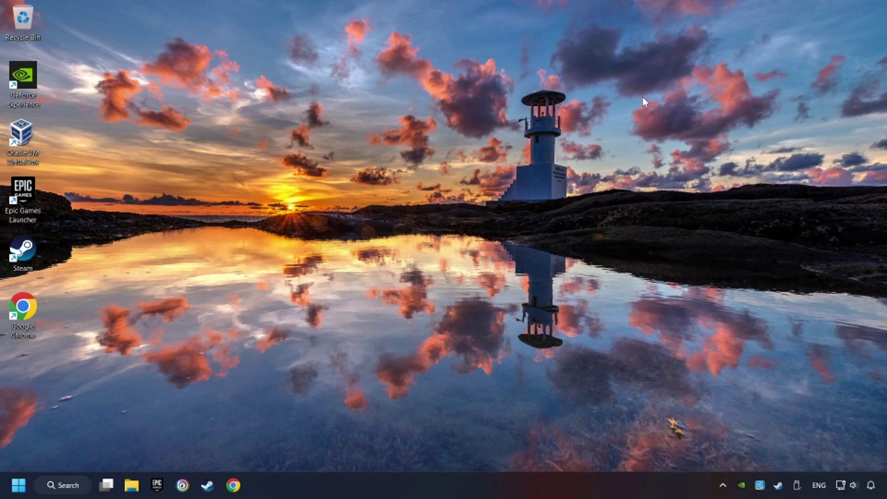
{"action": "left_click", "coordinate": [233, 484]}
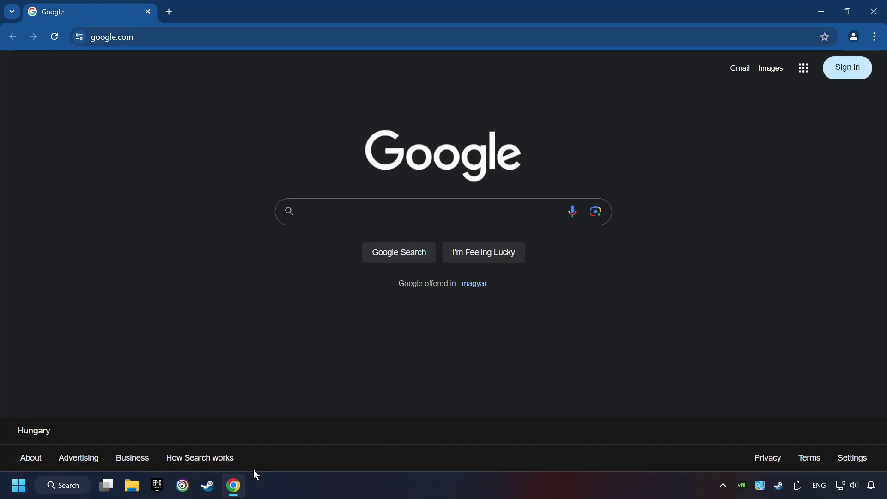
{"action": "type", "text": "nv"}
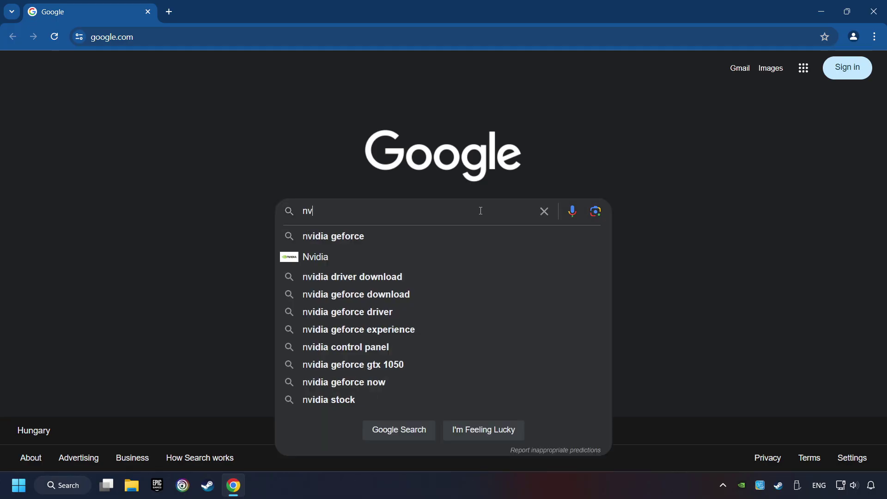
{"action": "type", "text": "idia gefor"}
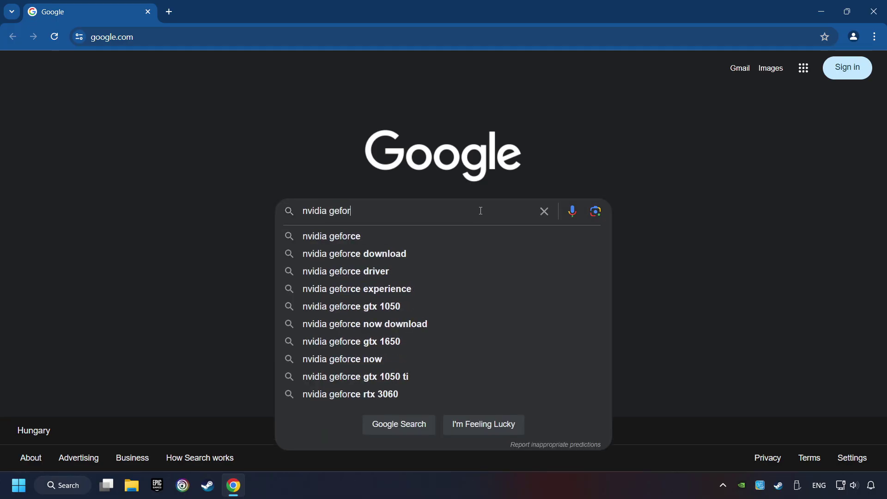
{"action": "type", "text": "ce dri"}
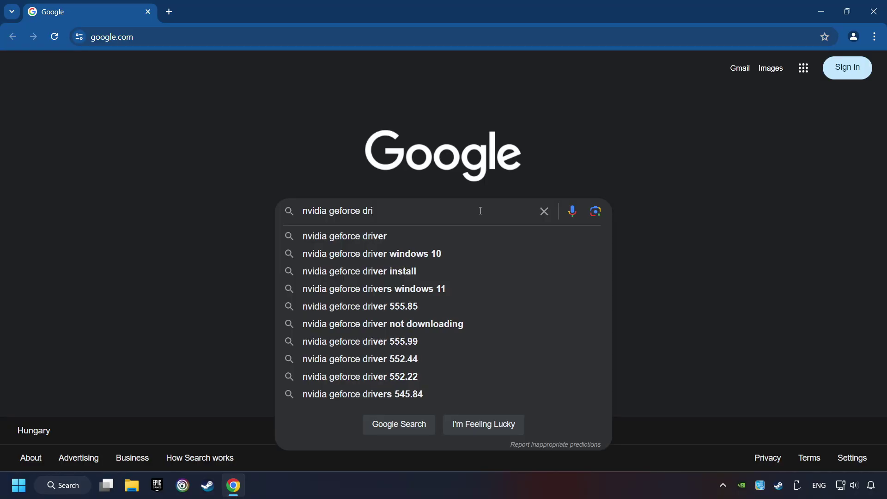
{"action": "type", "text": "ver download"}
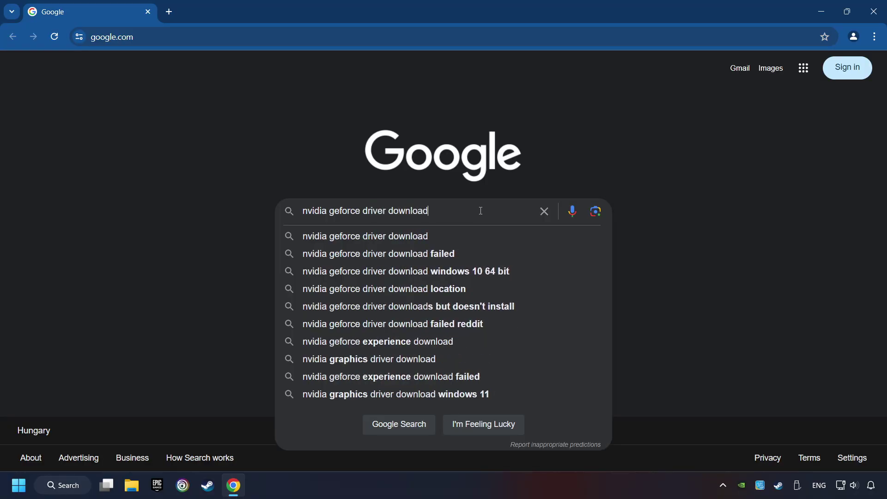
{"action": "key", "text": "Return"}
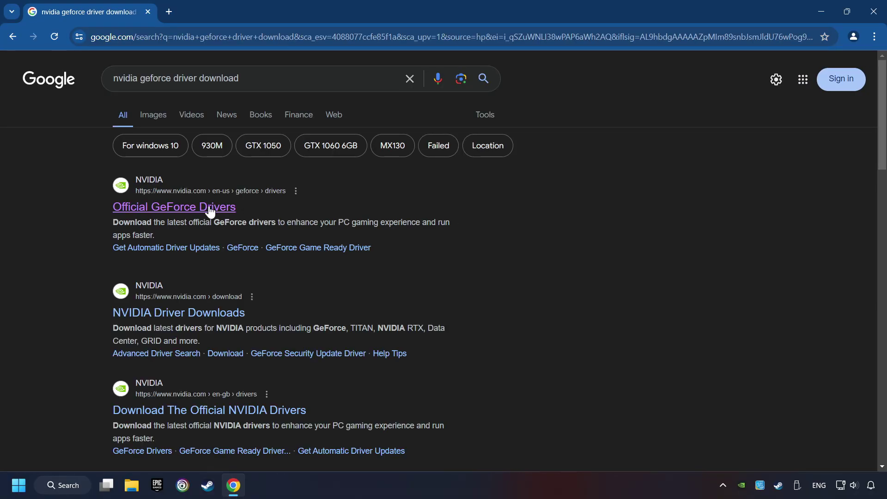
Download GeForce_Experience_v3.28.0.417.exe from the official drivers page, run it, and close Chrome.
{"action": "left_click", "coordinate": [187, 208]}
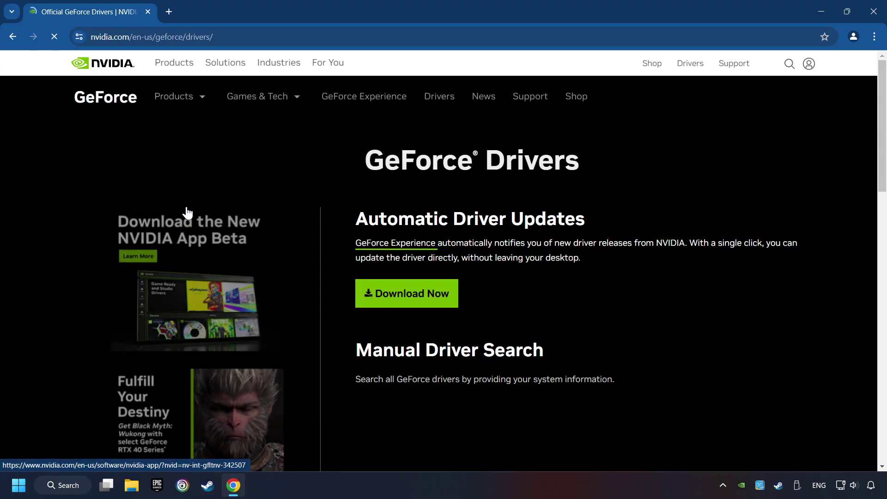
{"action": "left_click", "coordinate": [393, 298]}
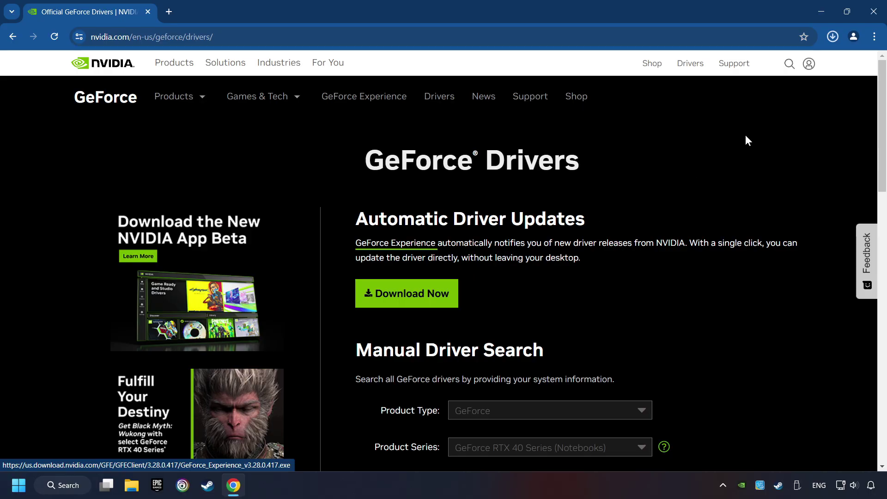
{"action": "left_click", "coordinate": [832, 38]}
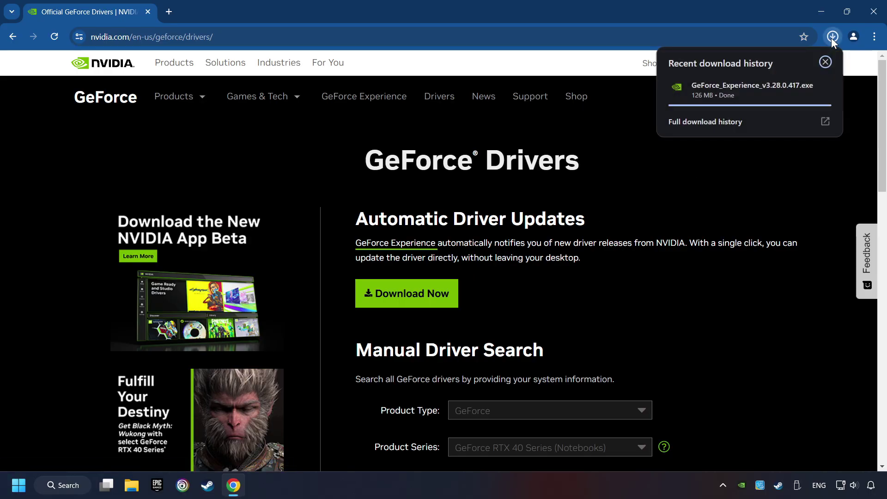
{"action": "left_click", "coordinate": [750, 90]}
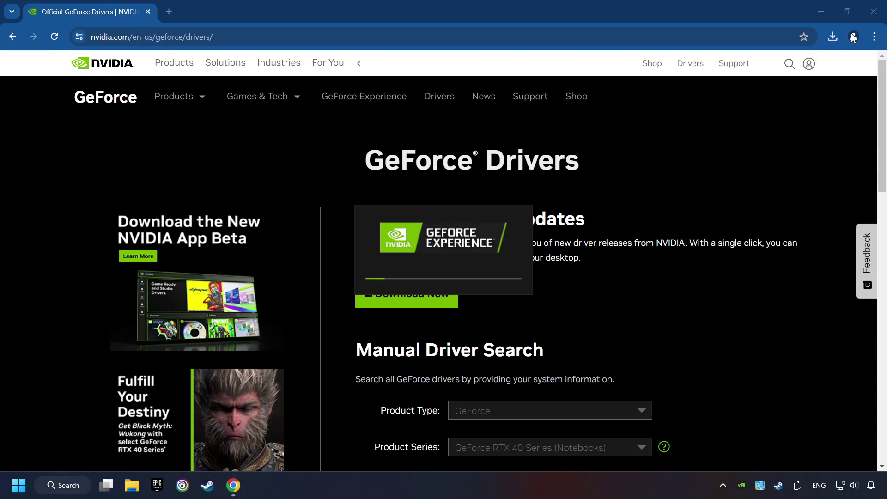
{"action": "left_click", "coordinate": [874, 11]}
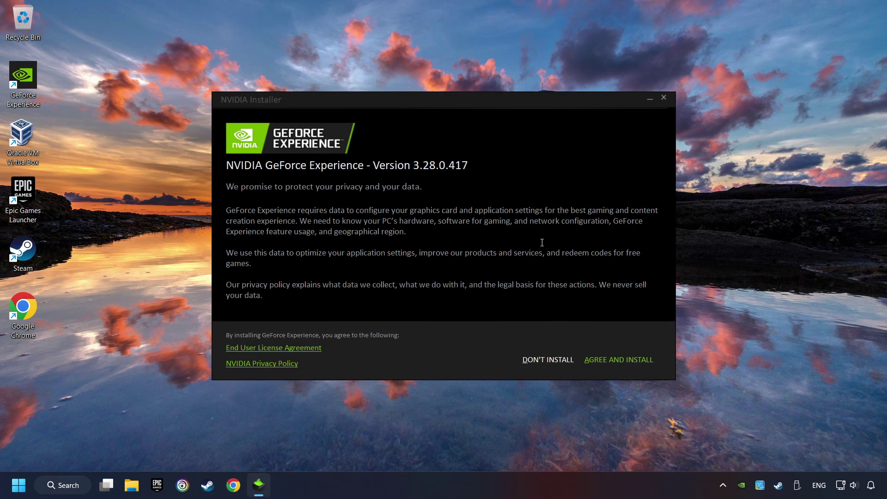
Install GeForce Experience 3.28.0.417 and close the release-notes browser window that opens.
{"action": "left_click", "coordinate": [630, 359]}
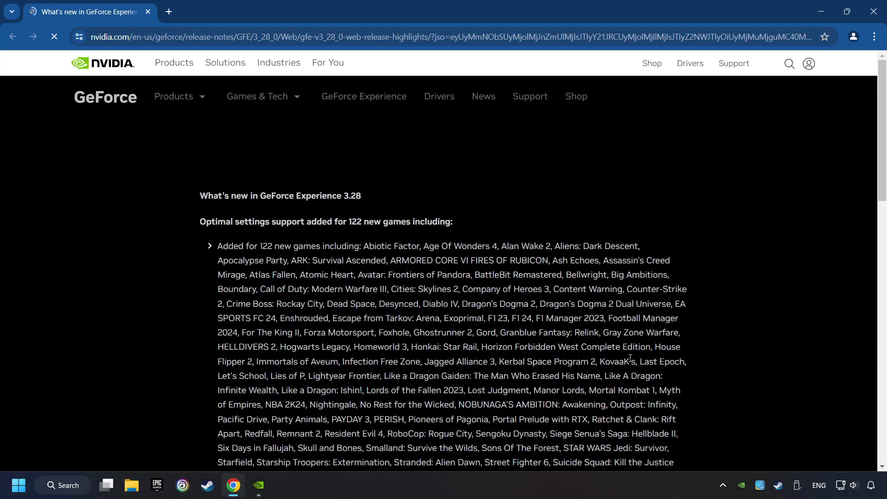
{"action": "left_click", "coordinate": [873, 18]}
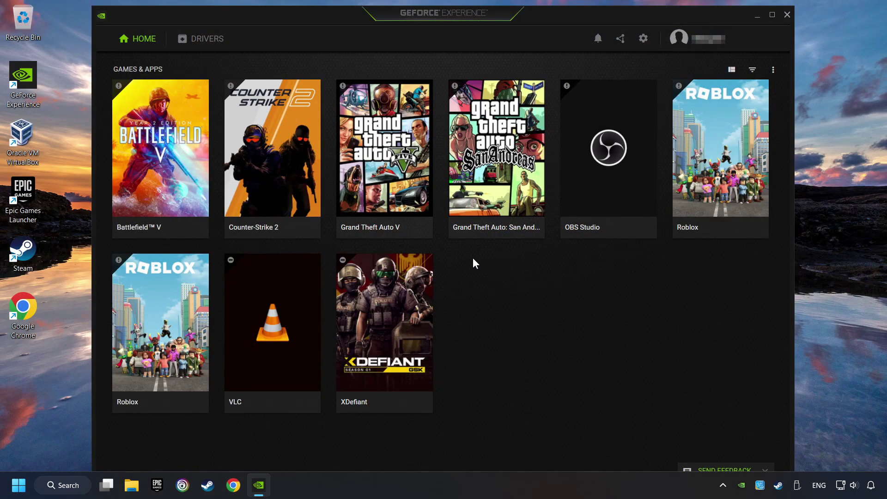
Check for driver updates, confirming Game Ready Driver 556.12 is the latest, then close GeForce Experience.
{"action": "left_click", "coordinate": [207, 46]}
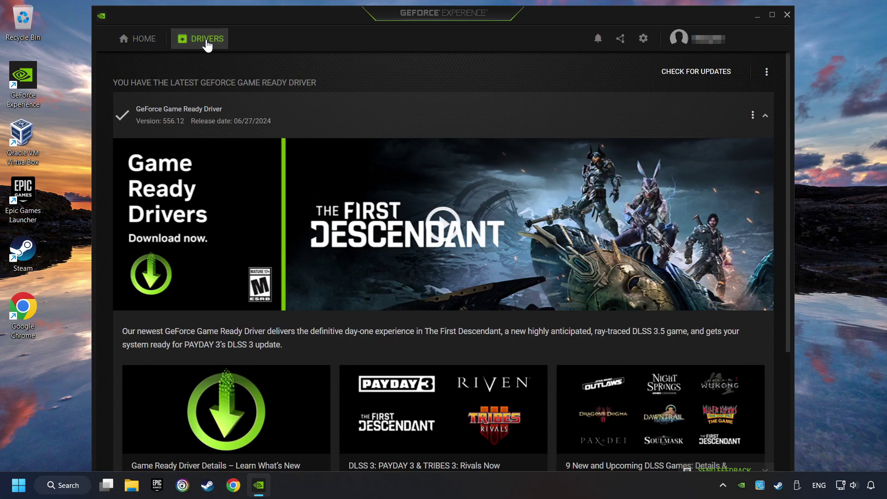
{"action": "left_click", "coordinate": [707, 78]}
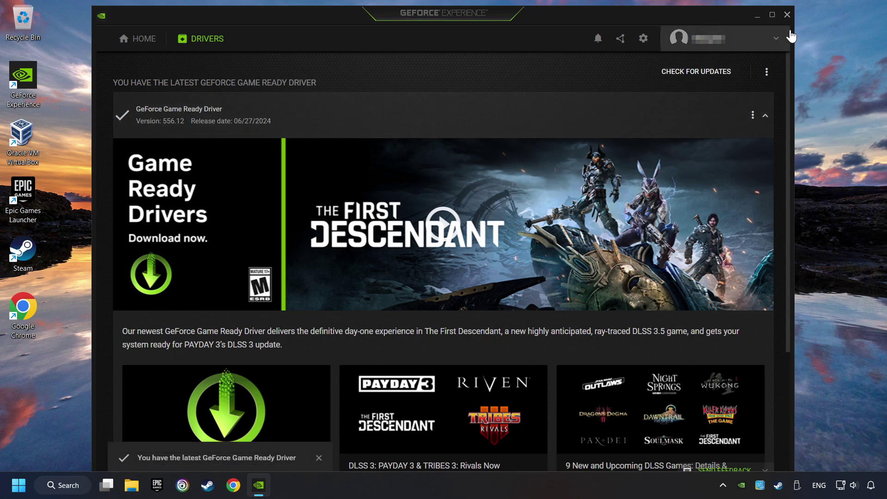
{"action": "left_click", "coordinate": [787, 16]}
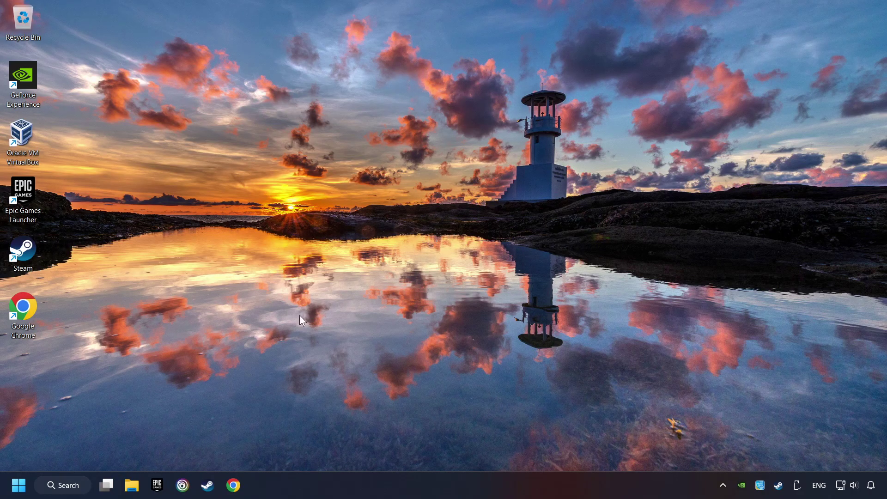
Open the Windows Graphics settings page by searching 'graphics settings'.
{"action": "left_click", "coordinate": [52, 486]}
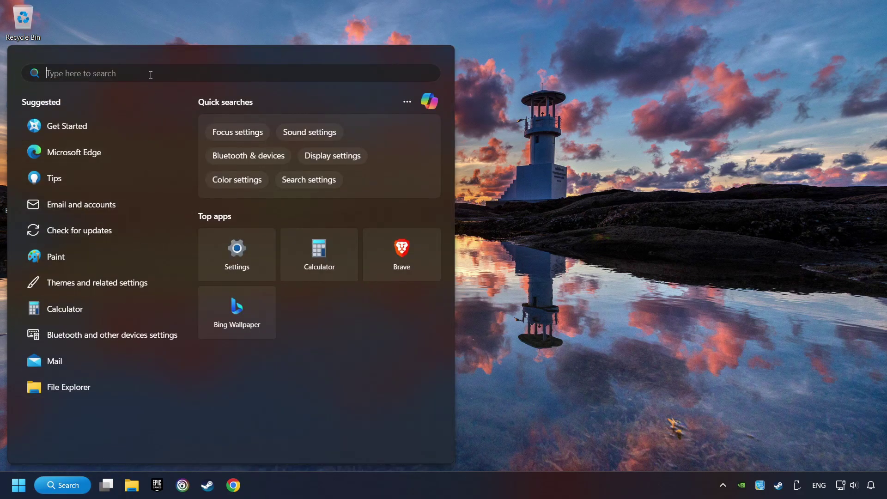
{"action": "type", "text": "graphics"}
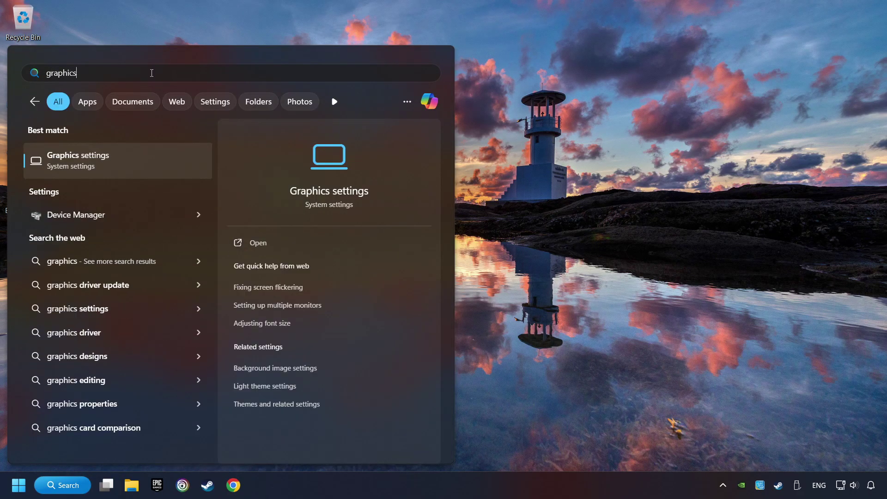
{"action": "type", "text": " settings"}
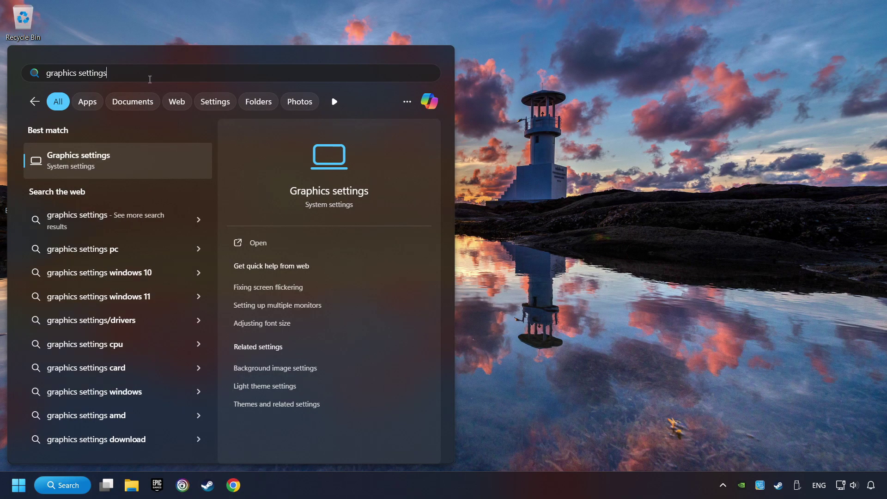
{"action": "left_click", "coordinate": [159, 162]}
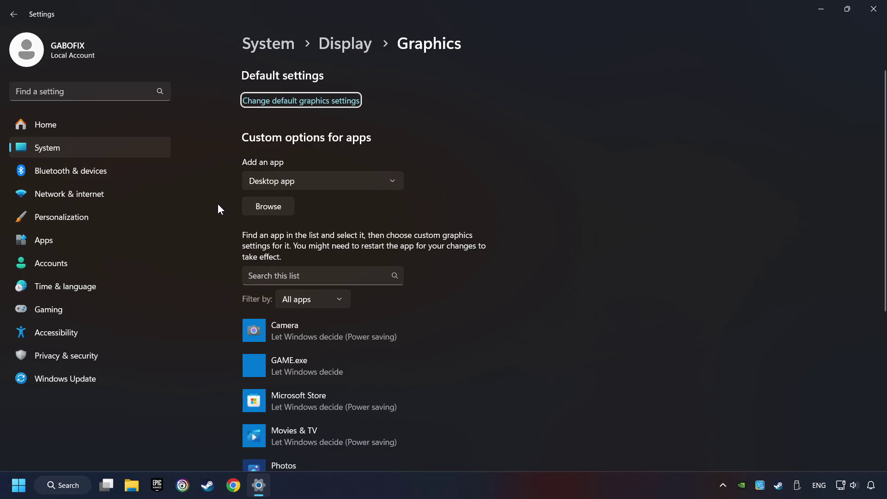
{"action": "scroll", "coordinate": [217, 204], "scroll_direction": "down", "scroll_amount": 3}
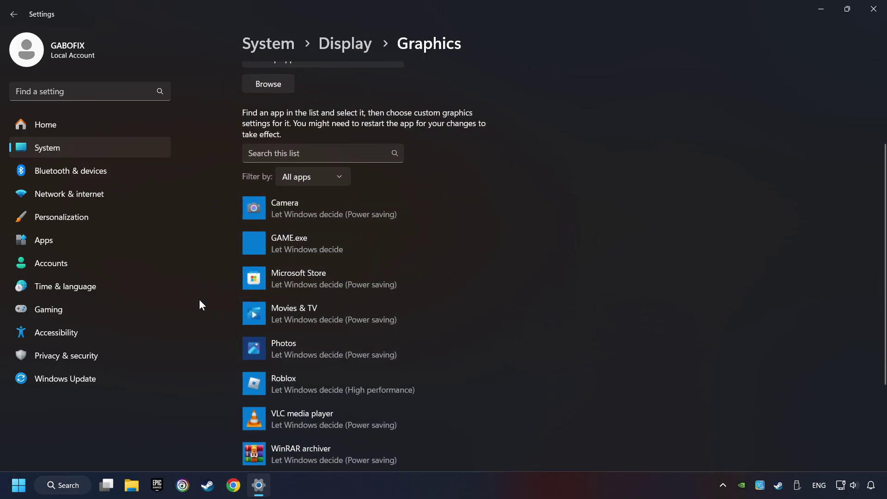
{"action": "scroll", "coordinate": [210, 251], "scroll_direction": "up", "scroll_amount": 3}
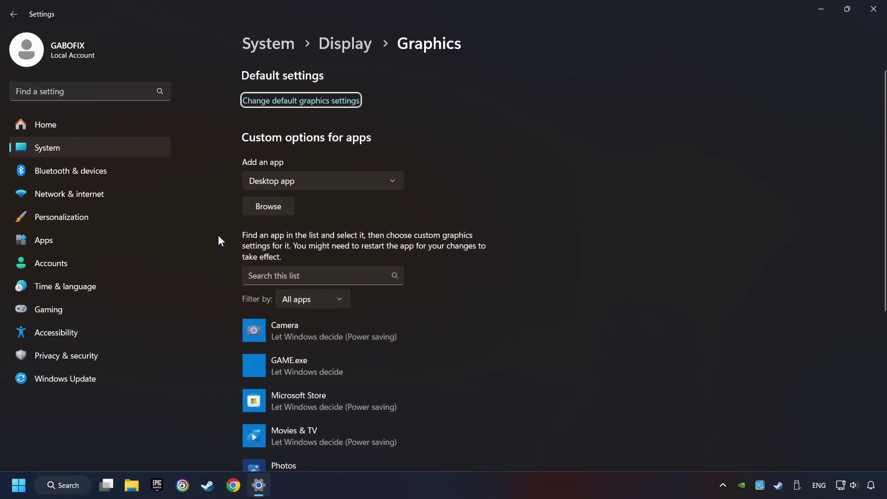
{"action": "left_click", "coordinate": [280, 209]}
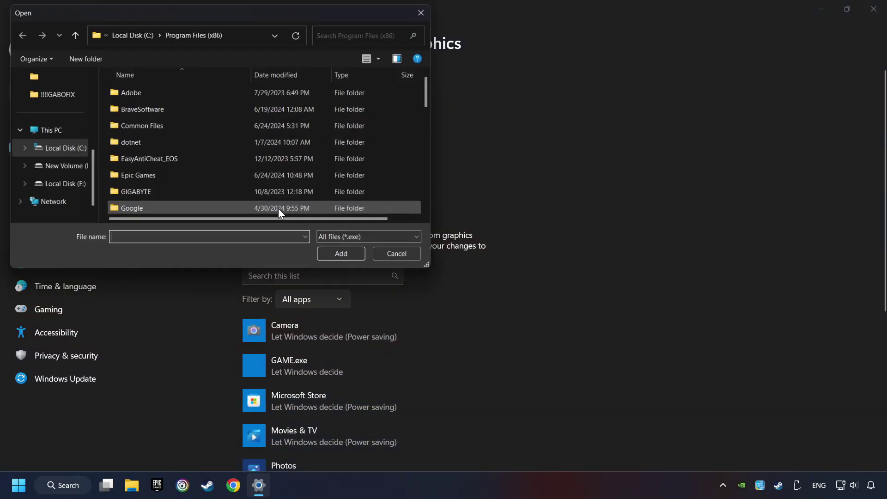
{"action": "left_click", "coordinate": [429, 11]}
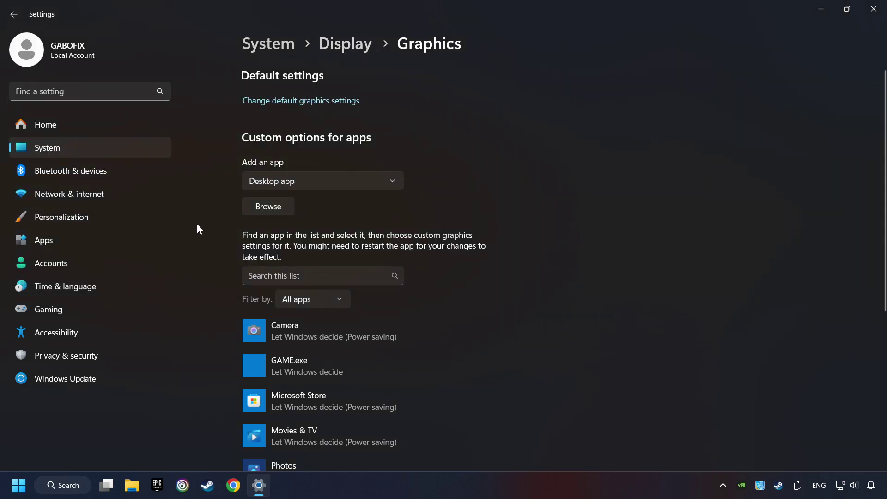
Set GAME.exe to High performance (NVIDIA GeForce GTX 1050 Ti), save, and close Settings.
{"action": "scroll", "coordinate": [197, 223], "scroll_direction": "down", "scroll_amount": 5}
{"action": "left_click", "coordinate": [290, 240]}
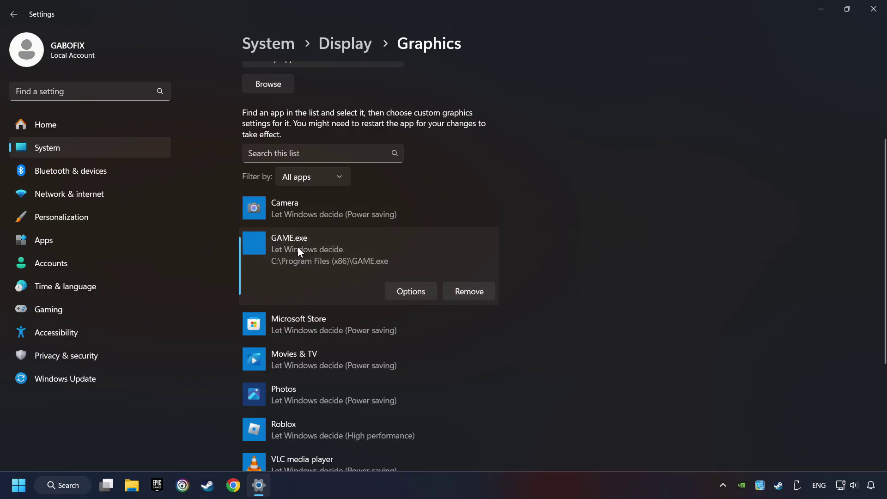
{"action": "left_click", "coordinate": [411, 291]}
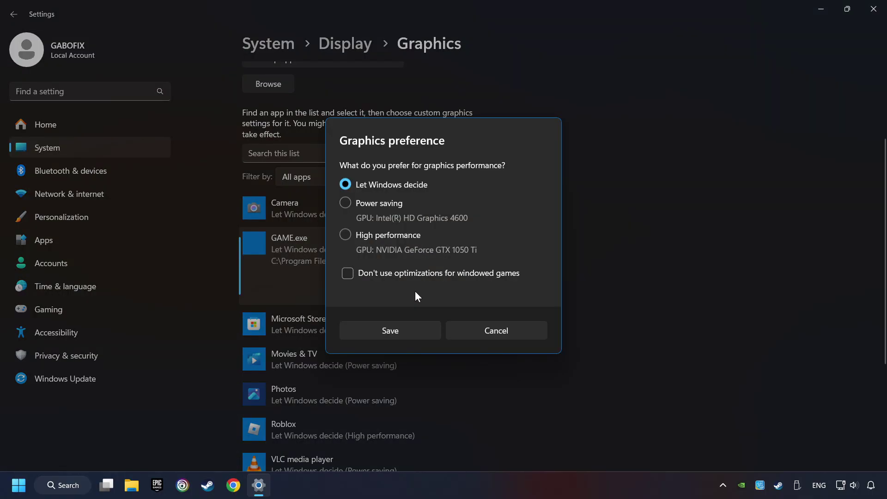
{"action": "left_click", "coordinate": [345, 237]}
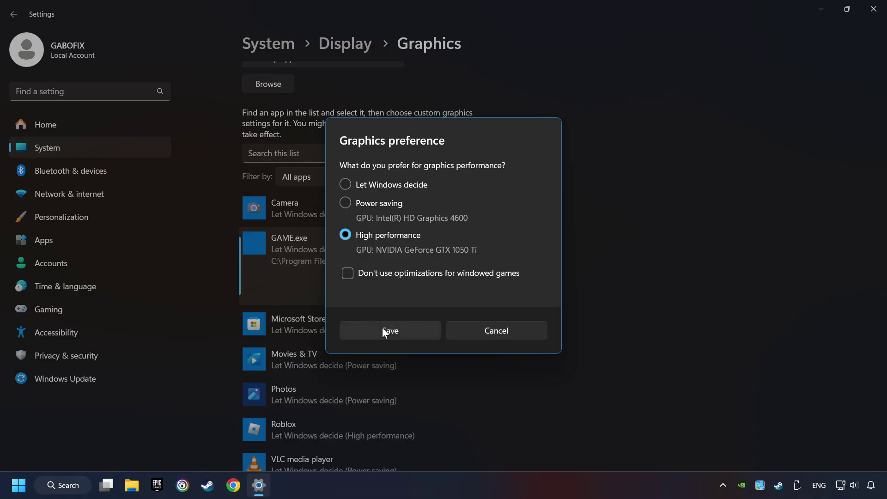
{"action": "left_click", "coordinate": [398, 329]}
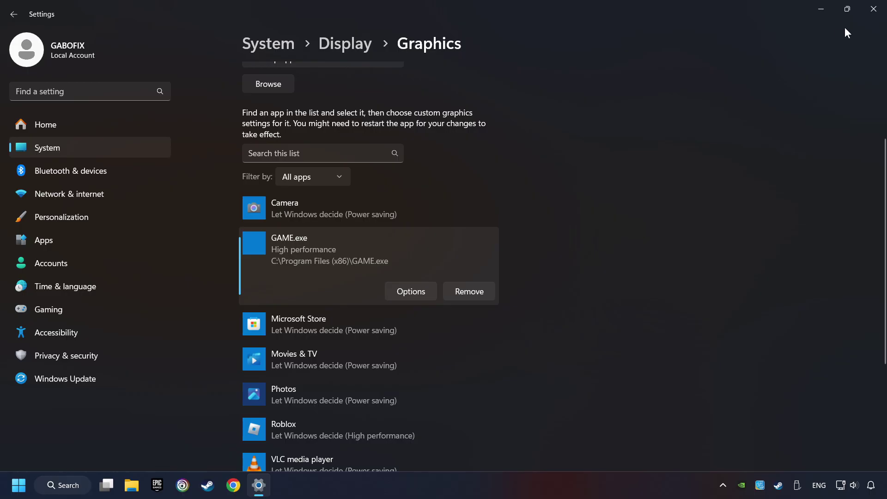
{"action": "left_click", "coordinate": [873, 9]}
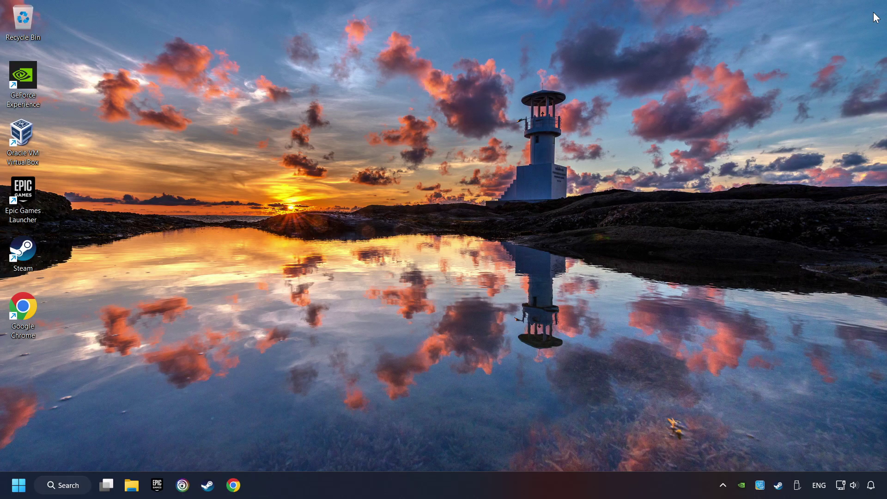
Launch NVIDIA Control Panel from the desktop's full context menu.
{"action": "right_click", "coordinate": [412, 200]}
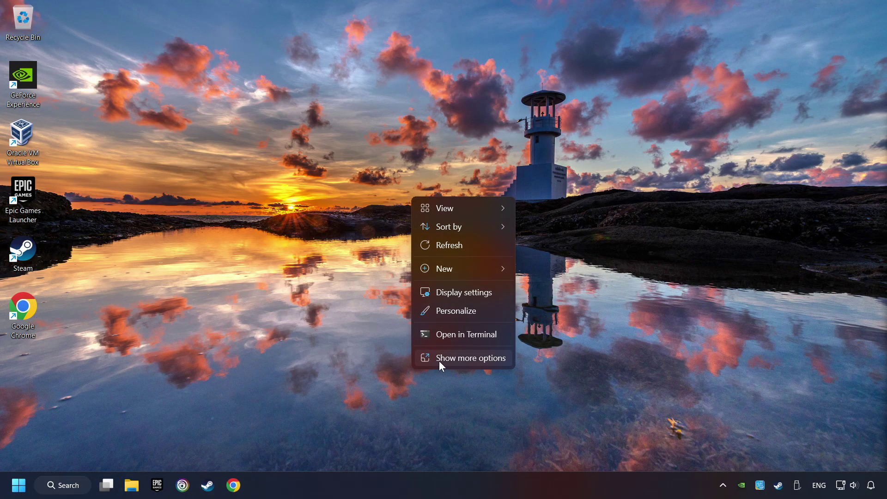
{"action": "left_click", "coordinate": [465, 361]}
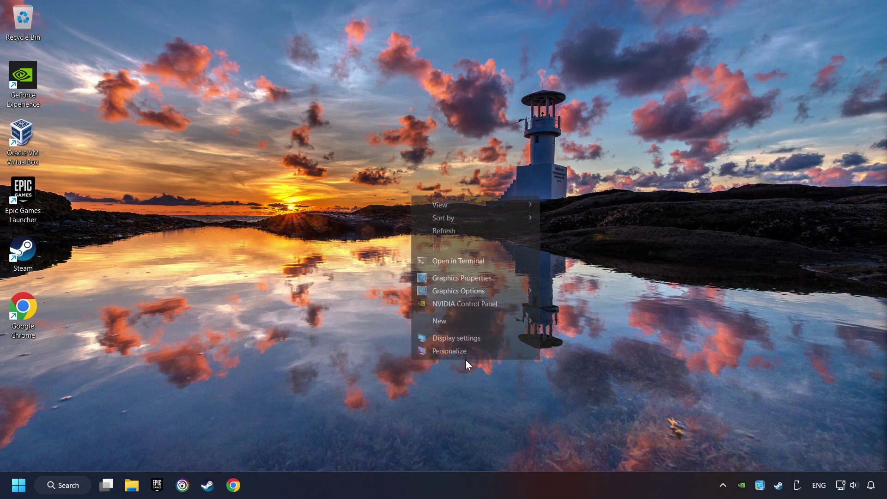
{"action": "left_click", "coordinate": [513, 307]}
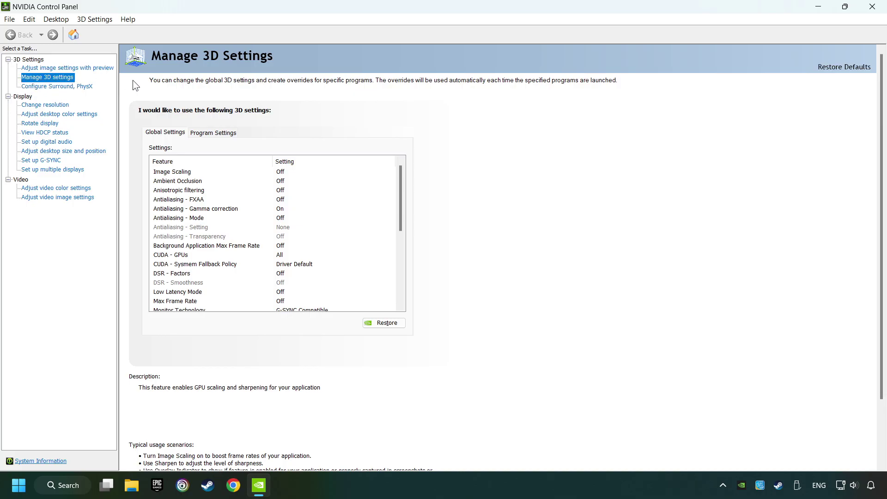
{"action": "left_click_drag", "start_coordinate": [399, 178], "coordinate": [398, 225]}
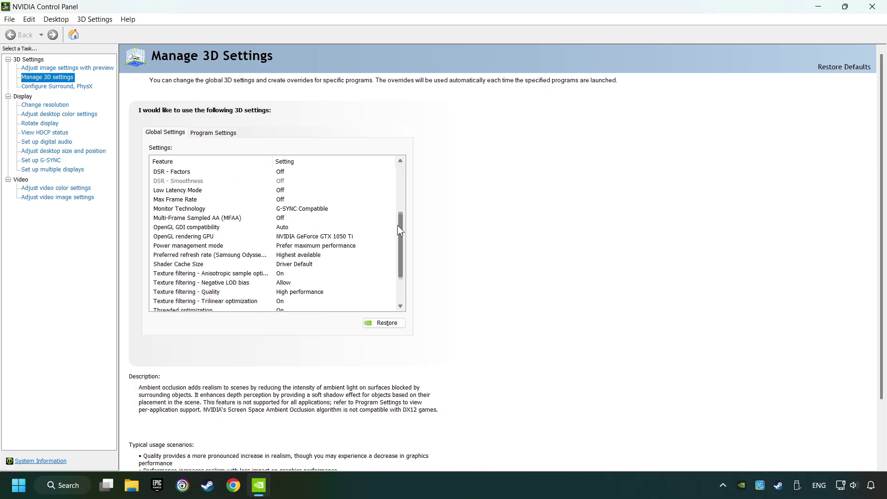
Set OpenGL rendering GPU to GeForce GTX 1050 Ti and power mode to Prefer maximum performance.
{"action": "left_click", "coordinate": [164, 240]}
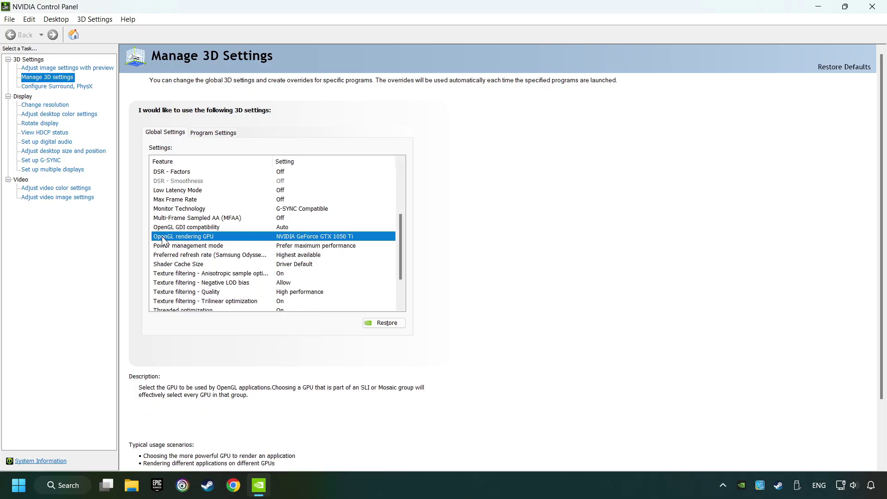
{"action": "left_click", "coordinate": [329, 237]}
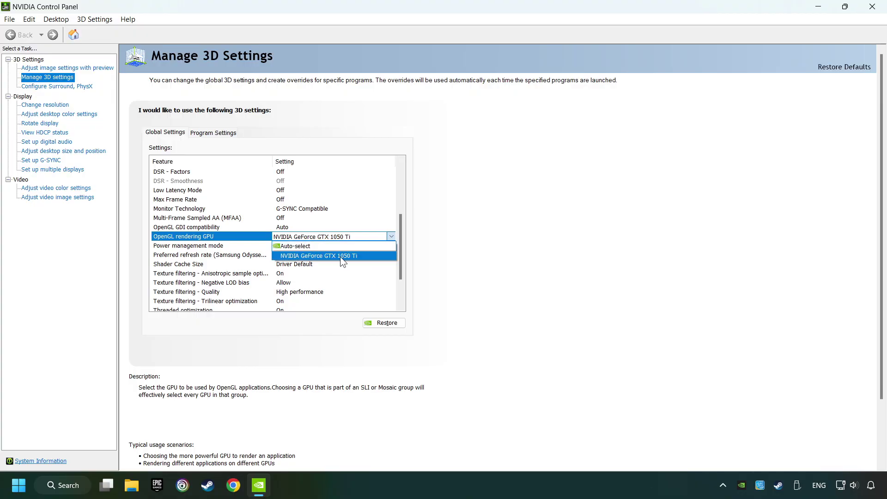
{"action": "left_click", "coordinate": [343, 256]}
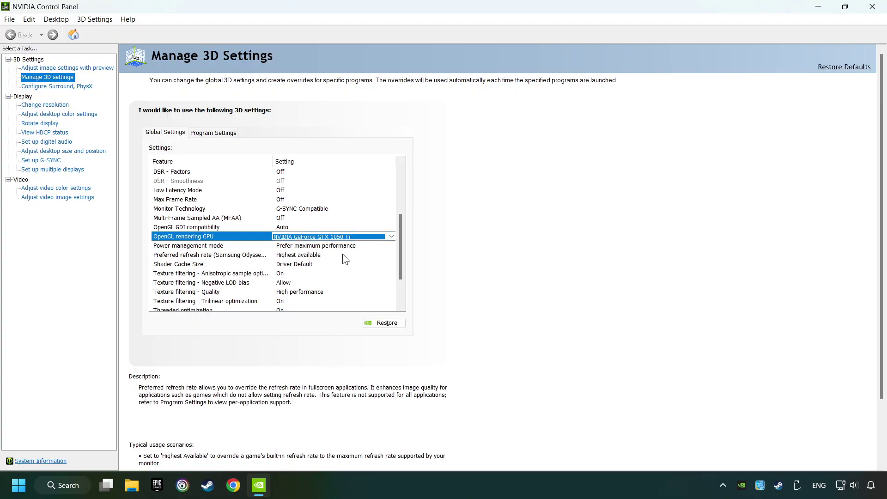
{"action": "left_click", "coordinate": [203, 247]}
{"action": "left_click", "coordinate": [301, 246]}
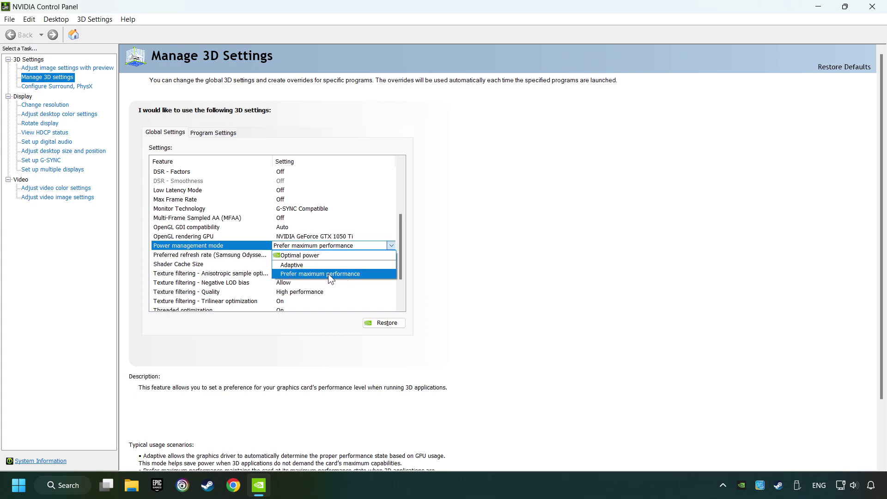
{"action": "left_click", "coordinate": [319, 274]}
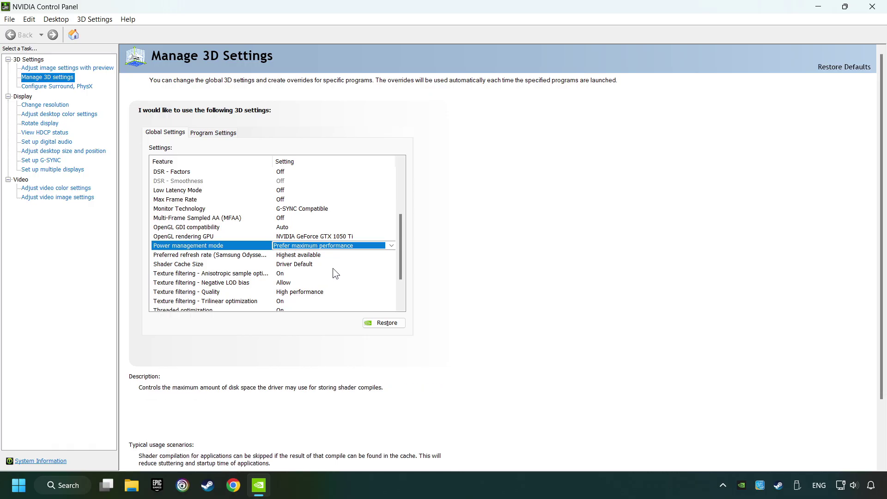
Set Texture filtering quality to High performance and Vertical sync to Off, then apply.
{"action": "left_click_drag", "start_coordinate": [402, 259], "coordinate": [401, 275]}
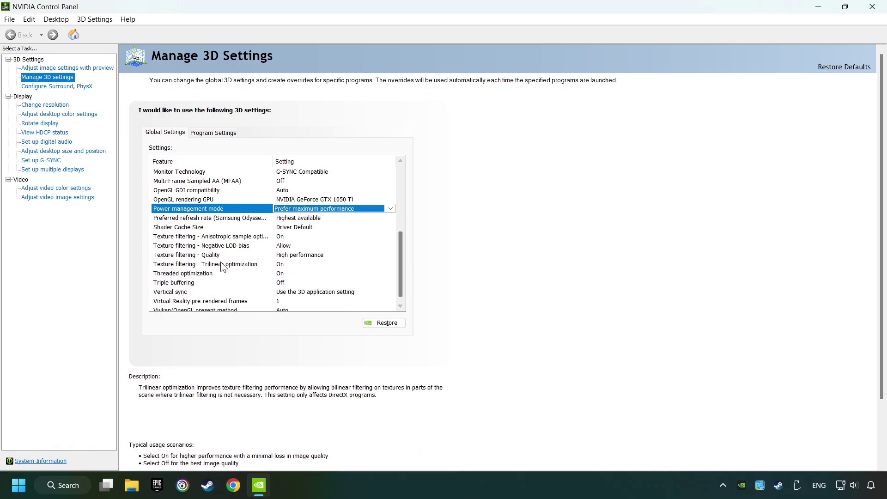
{"action": "left_click", "coordinate": [192, 258]}
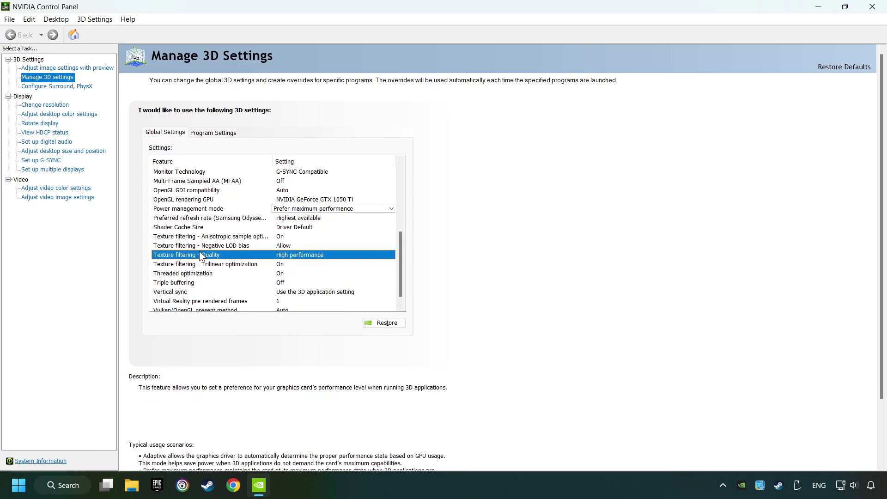
{"action": "left_click", "coordinate": [291, 255]}
{"action": "left_click", "coordinate": [319, 254]}
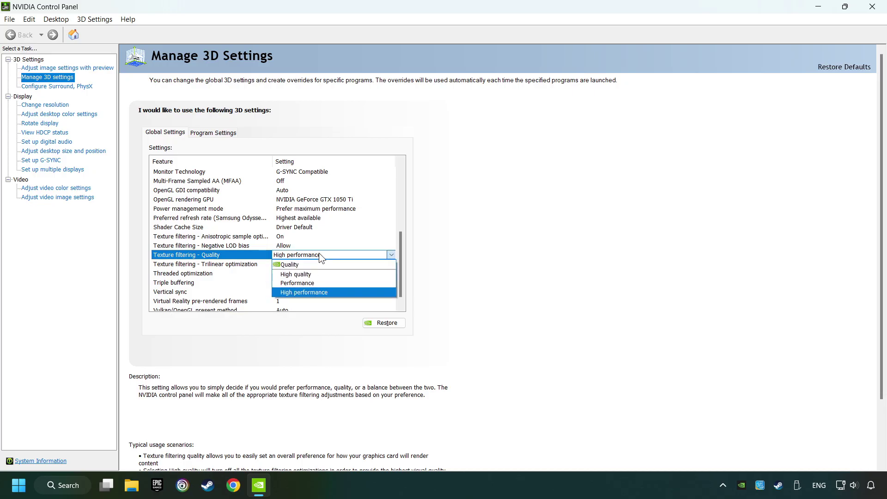
{"action": "left_click", "coordinate": [329, 292]}
{"action": "scroll", "coordinate": [401, 257], "scroll_direction": "down", "scroll_amount": 1}
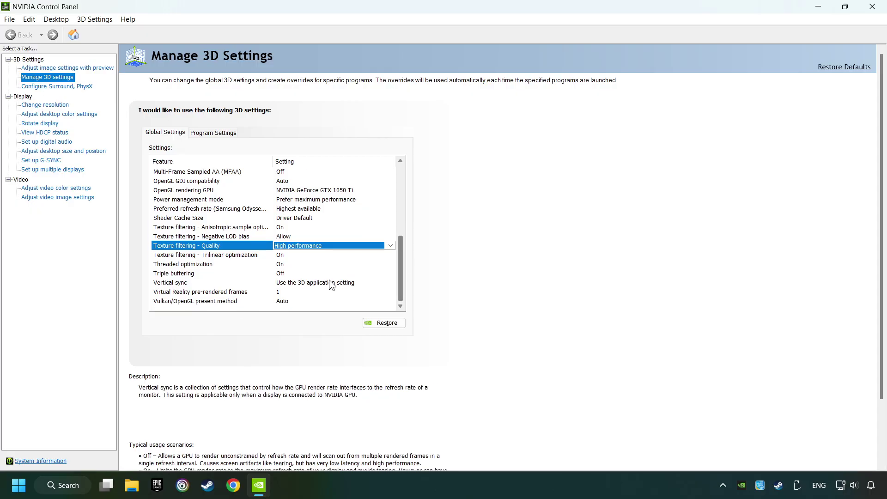
{"action": "left_click", "coordinate": [305, 284]}
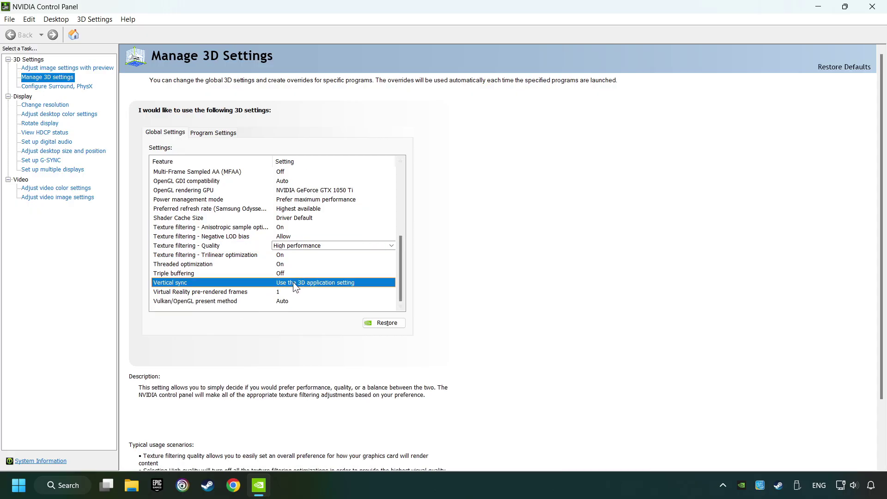
{"action": "left_click", "coordinate": [294, 283]}
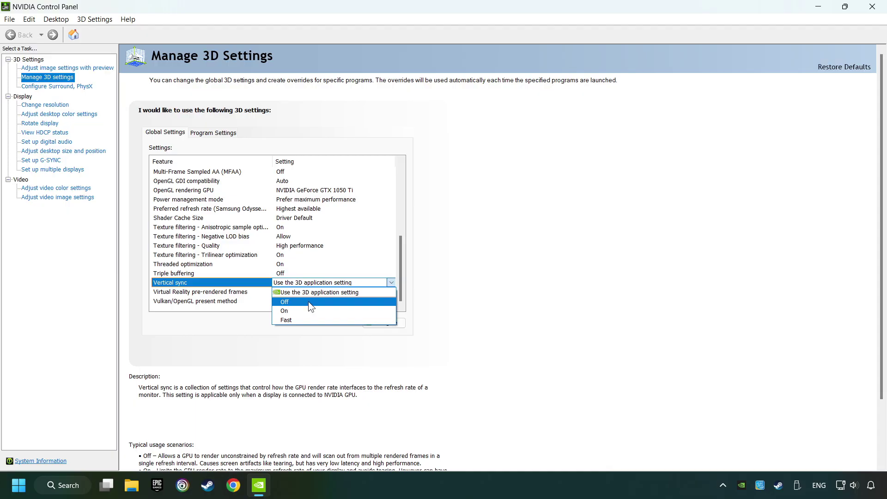
{"action": "left_click", "coordinate": [309, 302]}
{"action": "scroll", "coordinate": [286, 280], "scroll_direction": "up", "scroll_amount": 7}
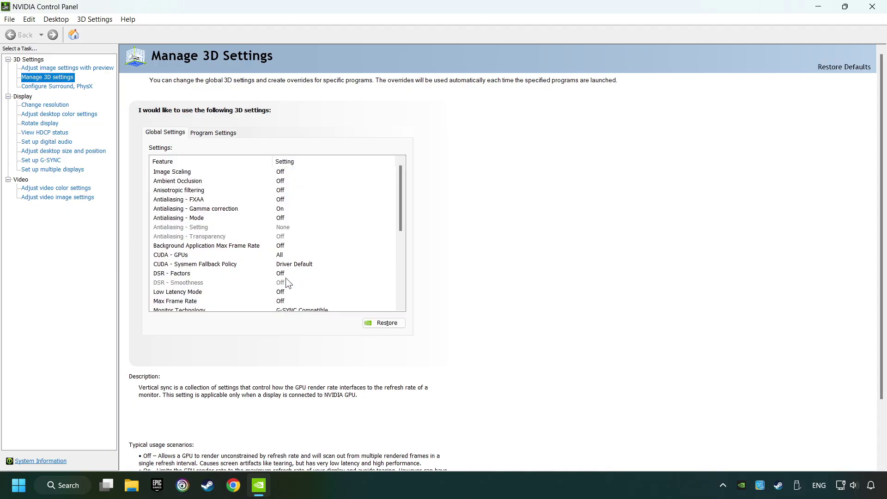
{"action": "scroll", "coordinate": [403, 236], "scroll_direction": "down", "scroll_amount": 1}
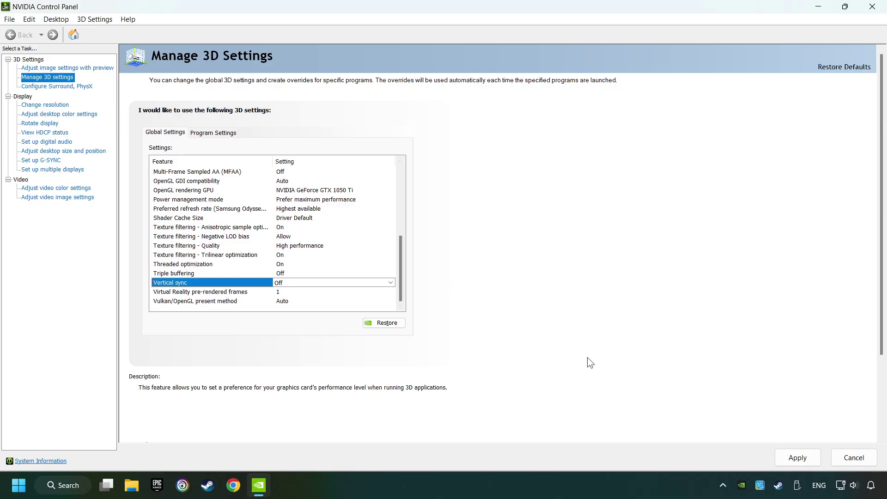
{"action": "left_click", "coordinate": [794, 457]}
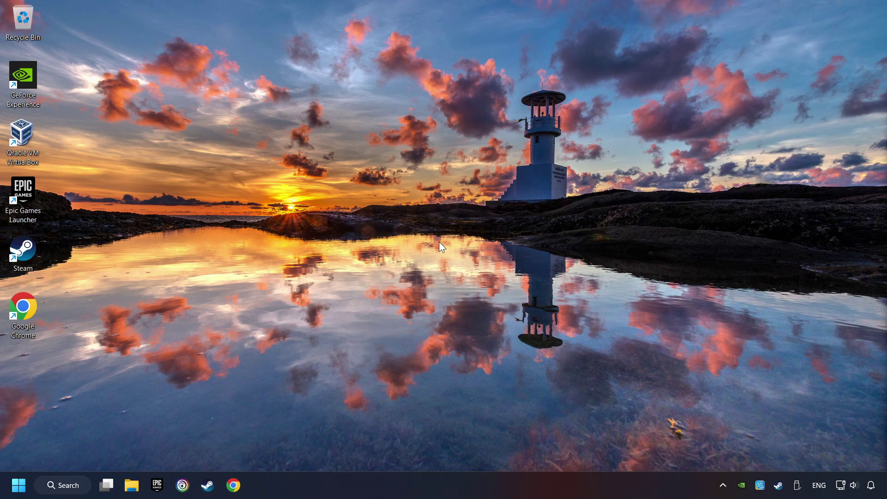
Open System Configuration via search 'msc' and go to its Boot settings.
{"action": "left_click", "coordinate": [70, 485]}
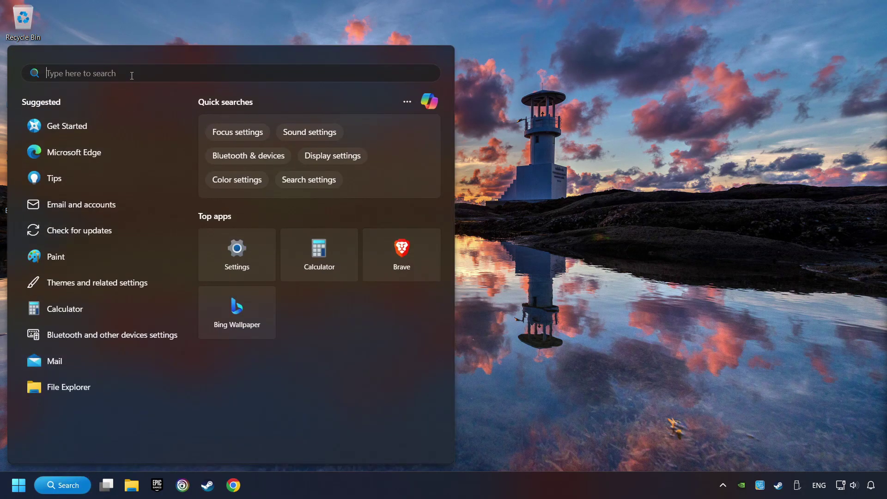
{"action": "type", "text": "msc"}
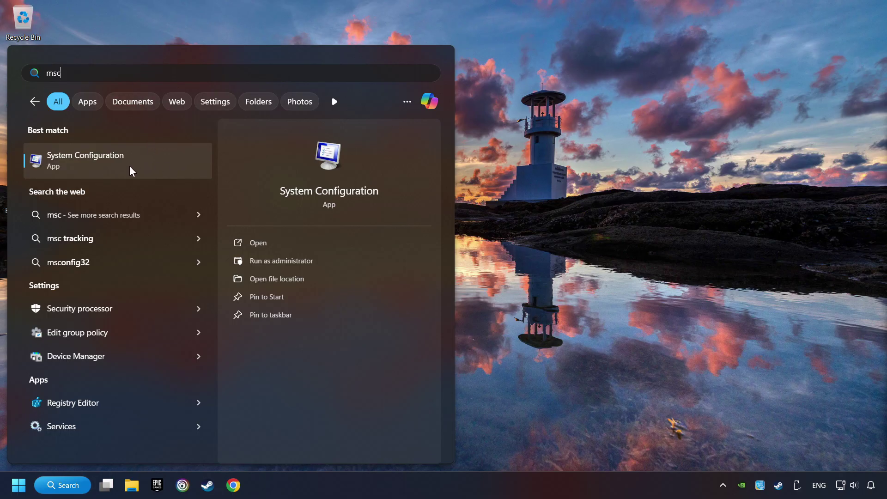
{"action": "left_click", "coordinate": [173, 161]}
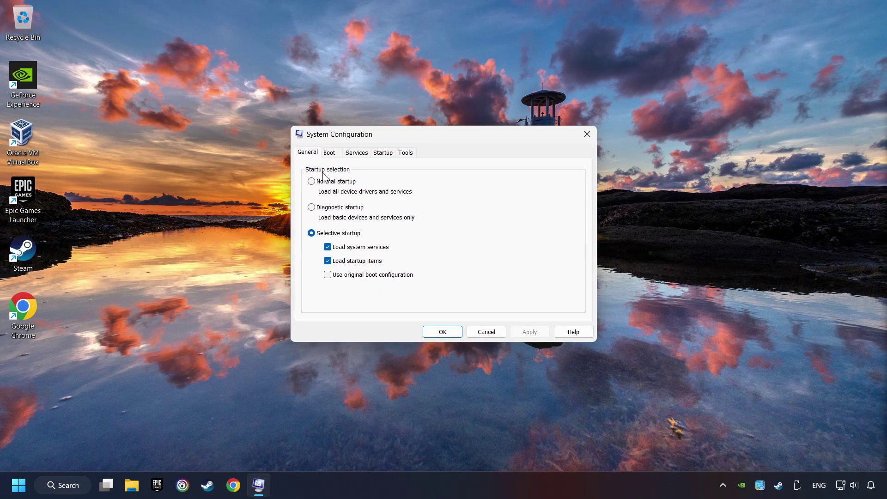
{"action": "left_click", "coordinate": [336, 155]}
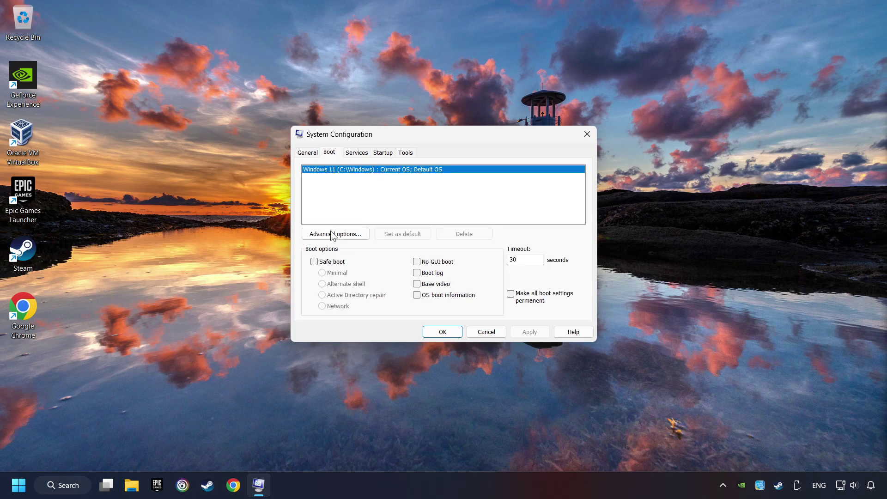
Set the advanced boot options to use all 8 processors, then apply and confirm.
{"action": "left_click", "coordinate": [365, 236]}
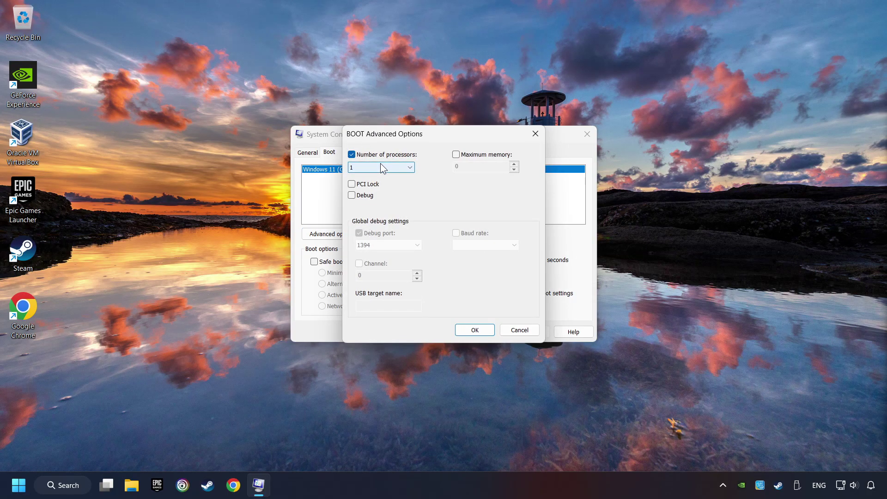
{"action": "left_click", "coordinate": [380, 164]}
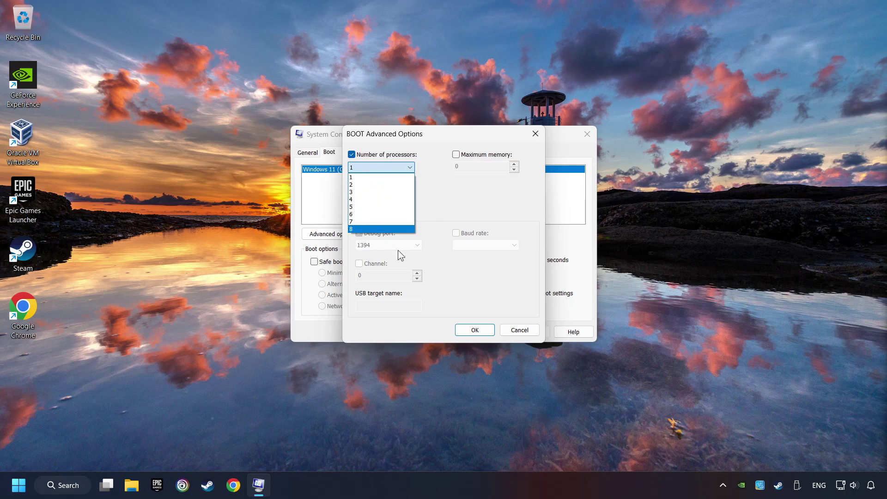
{"action": "left_click", "coordinate": [362, 229]}
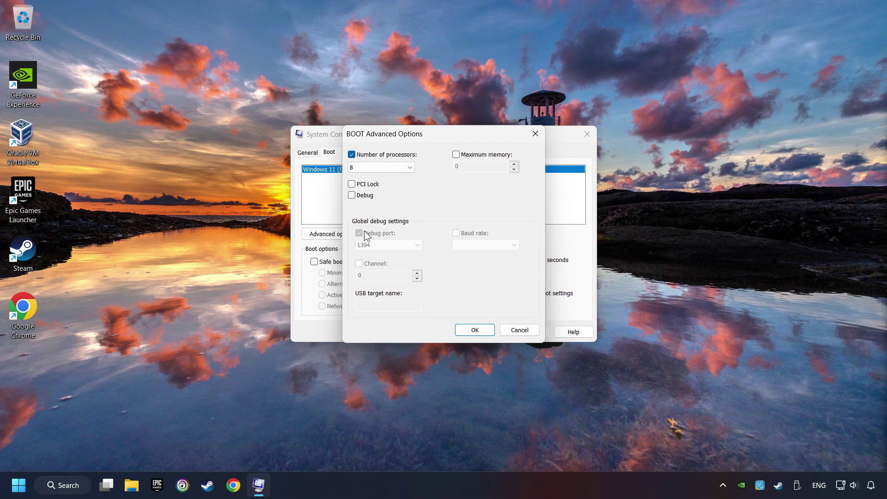
{"action": "left_click", "coordinate": [472, 332]}
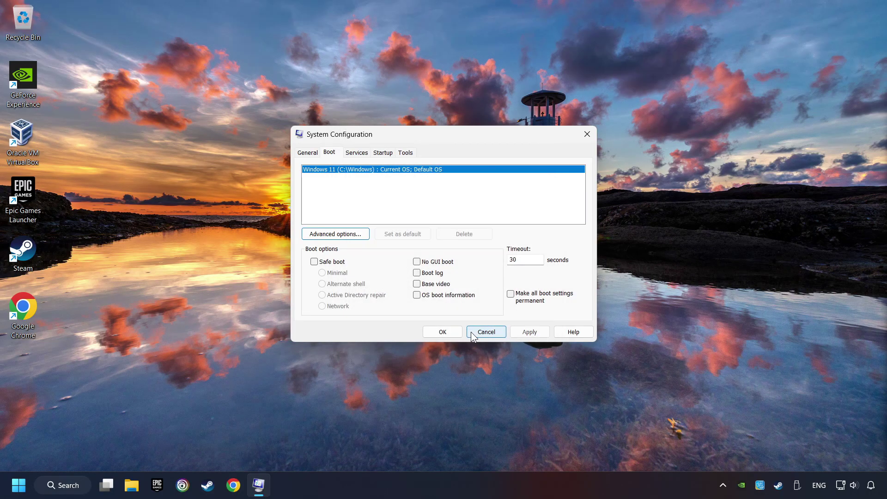
{"action": "left_click", "coordinate": [529, 333]}
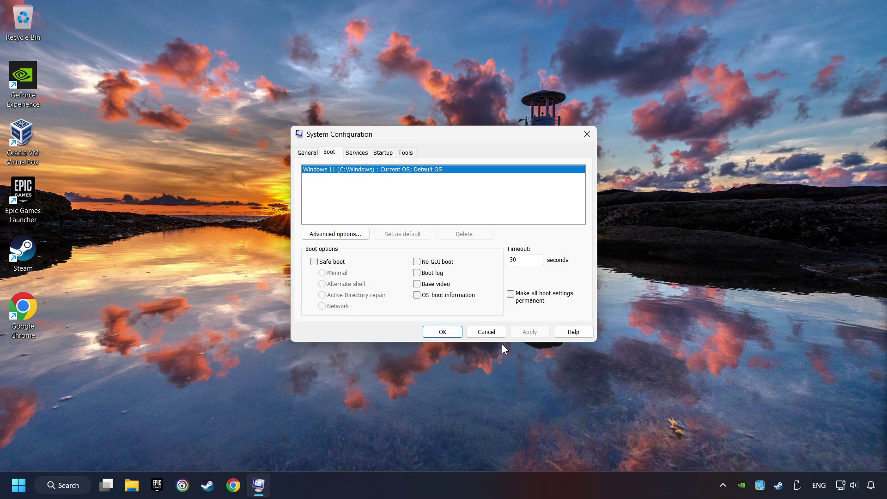
{"action": "left_click", "coordinate": [438, 331]}
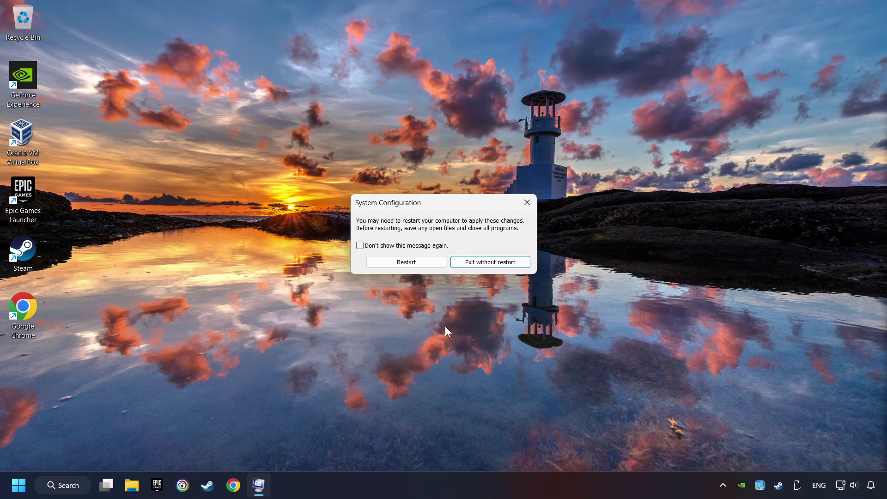
Exit the restart prompt without restarting and open Task Manager's Startup apps list.
{"action": "left_click", "coordinate": [497, 265]}
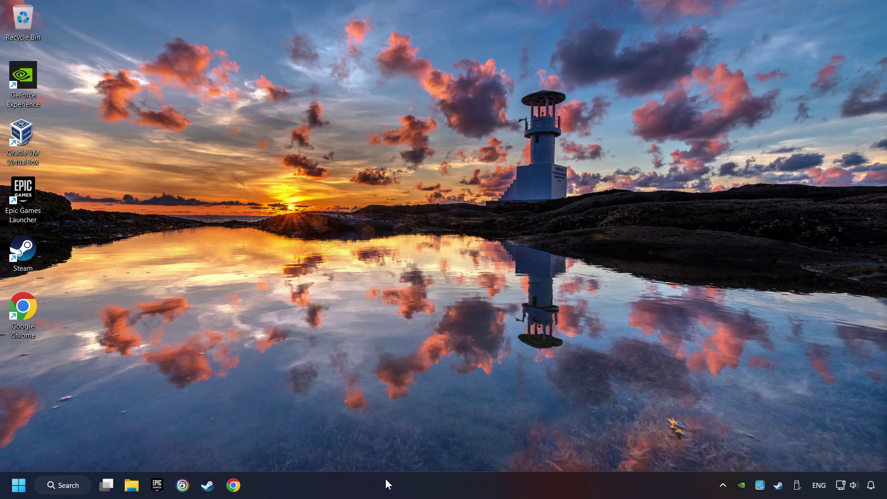
{"action": "right_click", "coordinate": [441, 487]}
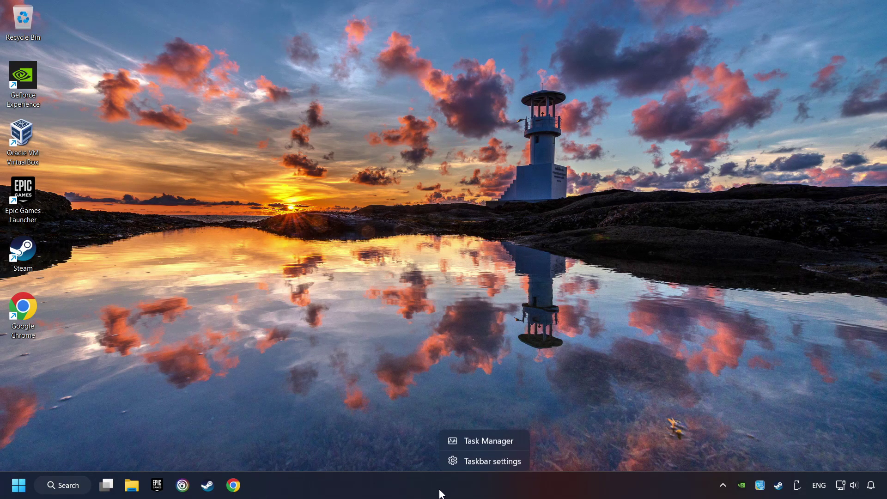
{"action": "left_click", "coordinate": [475, 443]}
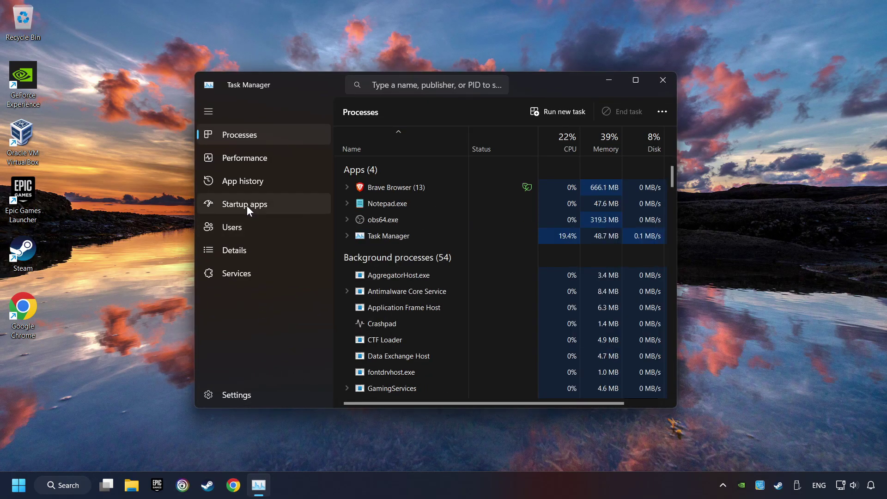
{"action": "left_click", "coordinate": [292, 204]}
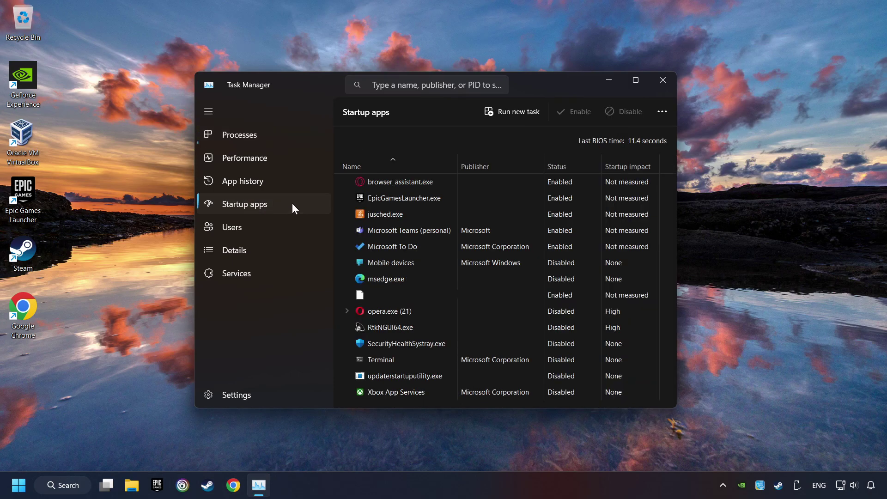
Disable Microsoft To Do, Teams (personal), jusched.exe, EpicGamesLauncher.exe and browser_assistant.exe at startup, then close Task Manager.
{"action": "left_click", "coordinate": [509, 241]}
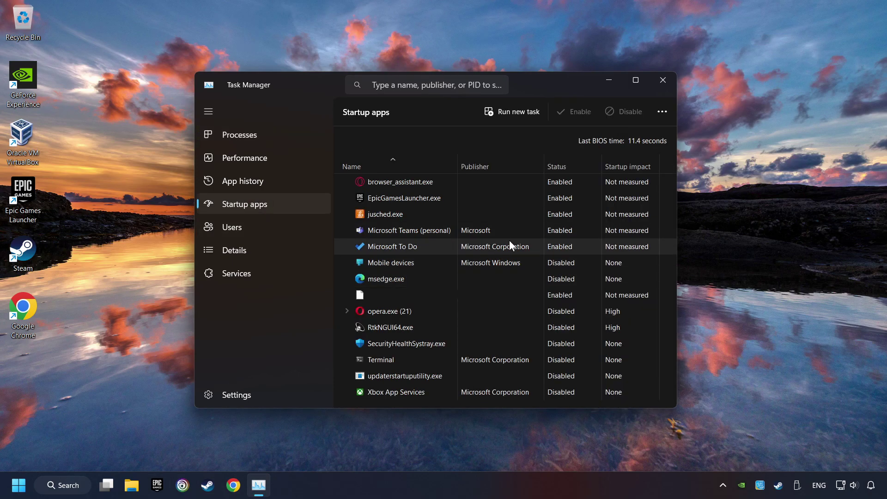
{"action": "left_click", "coordinate": [622, 114]}
{"action": "left_click", "coordinate": [575, 228]}
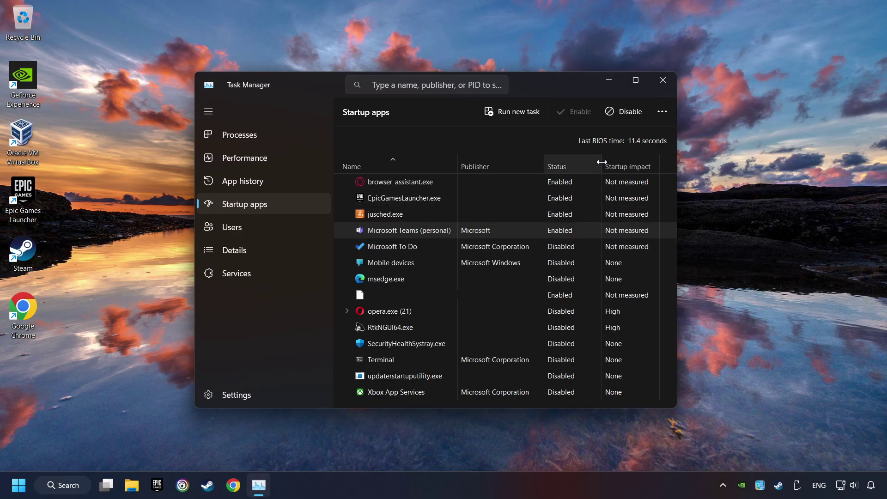
{"action": "left_click", "coordinate": [624, 111]}
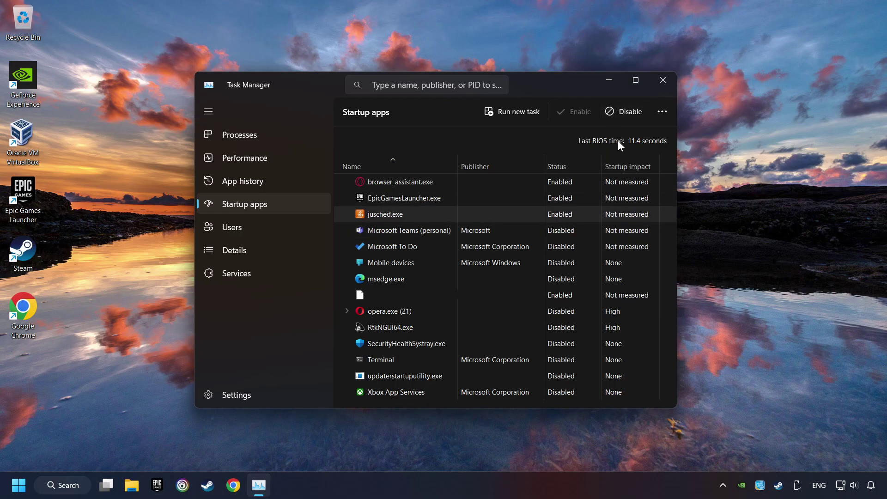
{"action": "left_click", "coordinate": [623, 112]}
{"action": "left_click", "coordinate": [589, 194]}
{"action": "left_click", "coordinate": [625, 111]}
{"action": "left_click", "coordinate": [575, 180]}
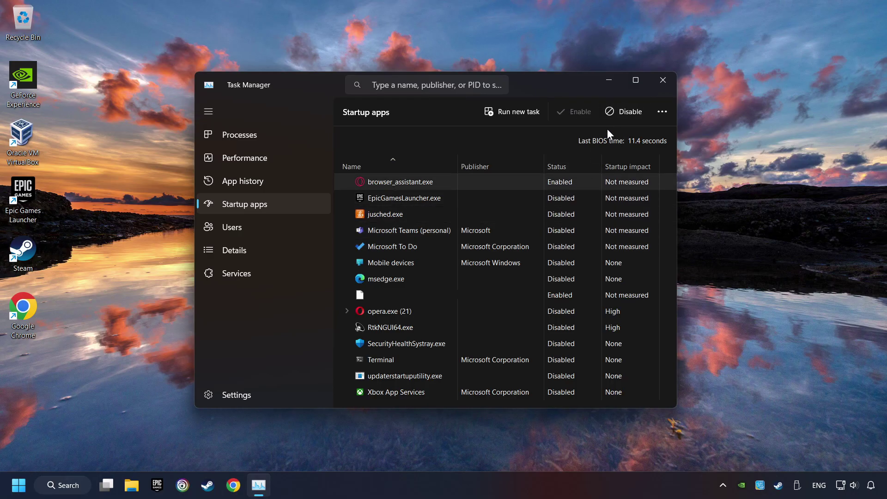
{"action": "left_click", "coordinate": [621, 113]}
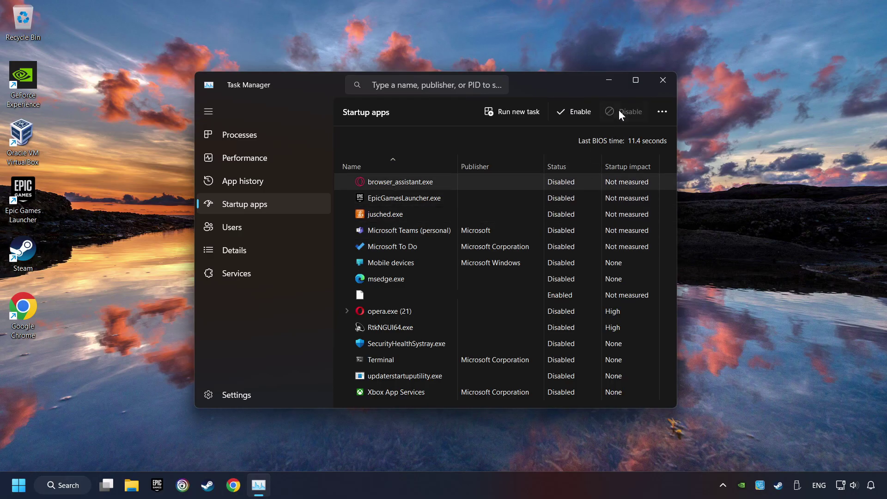
{"action": "left_click", "coordinate": [669, 81]}
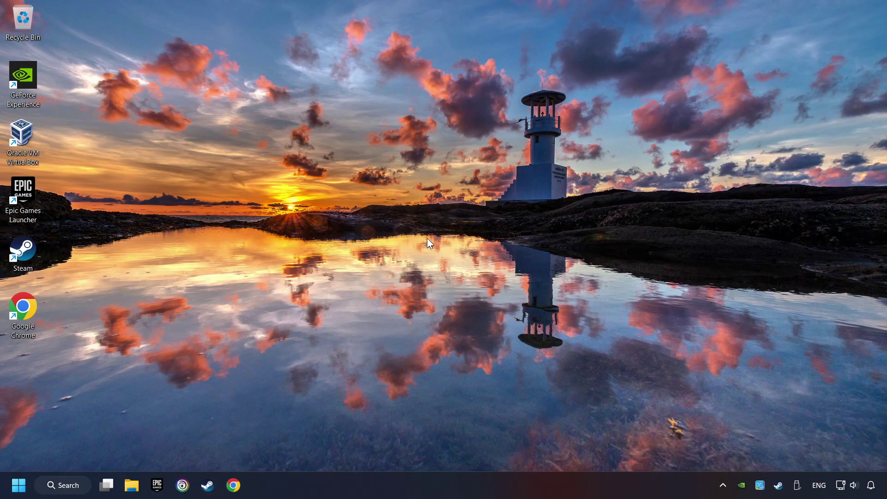
Run a Windows Update check from the 'updates' search, confirming up to date, then close Settings.
{"action": "left_click", "coordinate": [72, 486]}
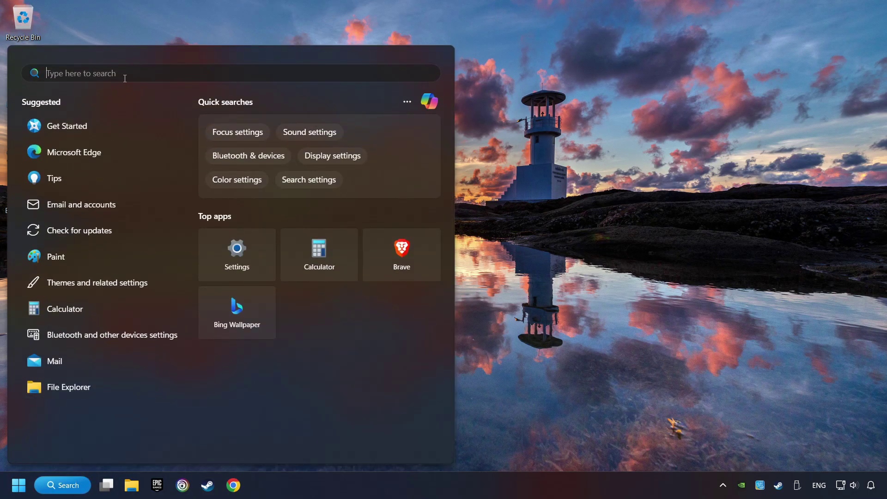
{"action": "type", "text": "updates"}
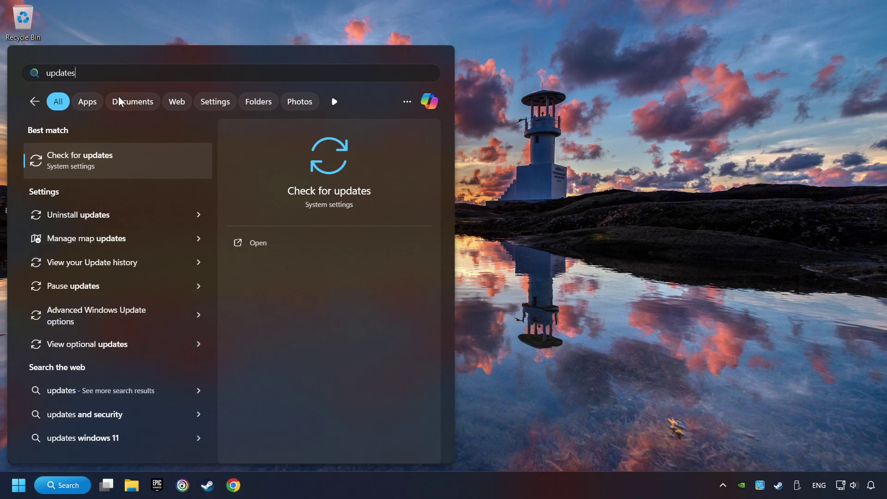
{"action": "left_click", "coordinate": [174, 162]}
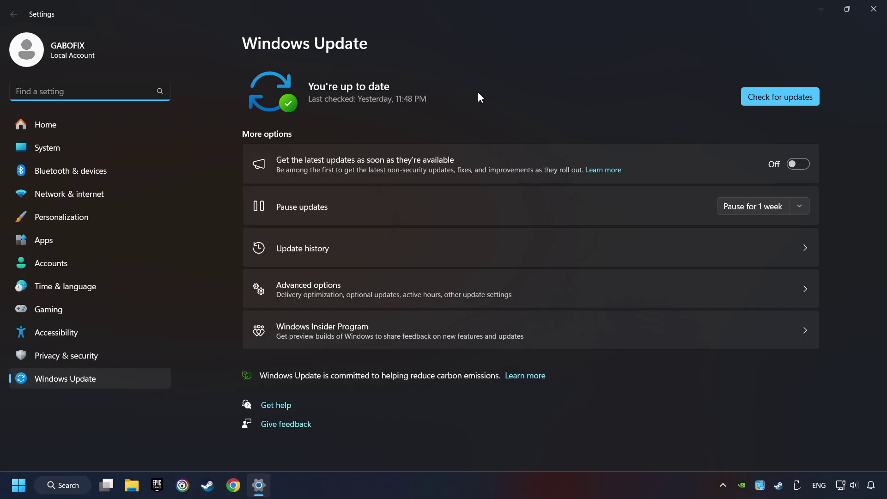
{"action": "left_click", "coordinate": [797, 97]}
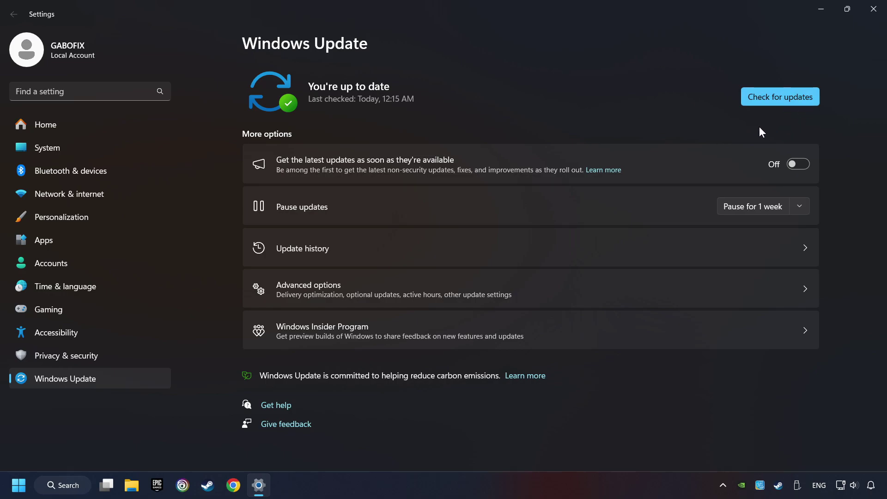
{"action": "left_click", "coordinate": [875, 8]}
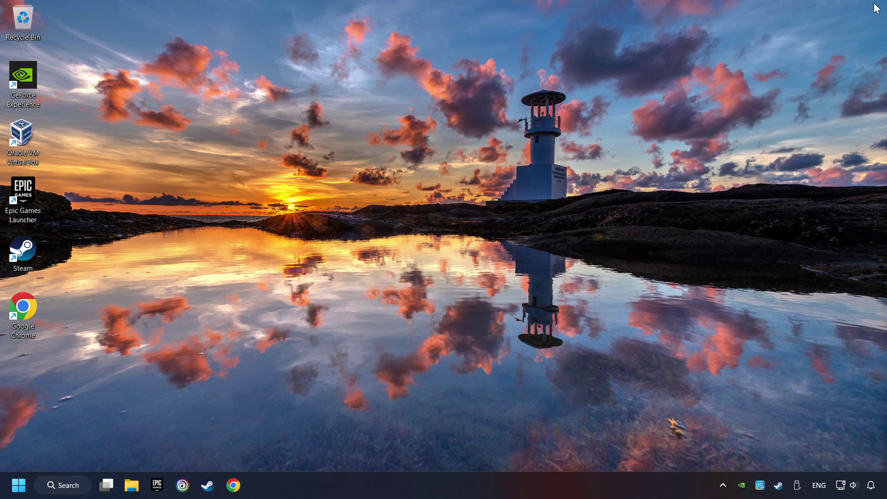
Set Performance Options visual effects to Adjust for best performance, apply, and close the dialog.
{"action": "left_click", "coordinate": [64, 485]}
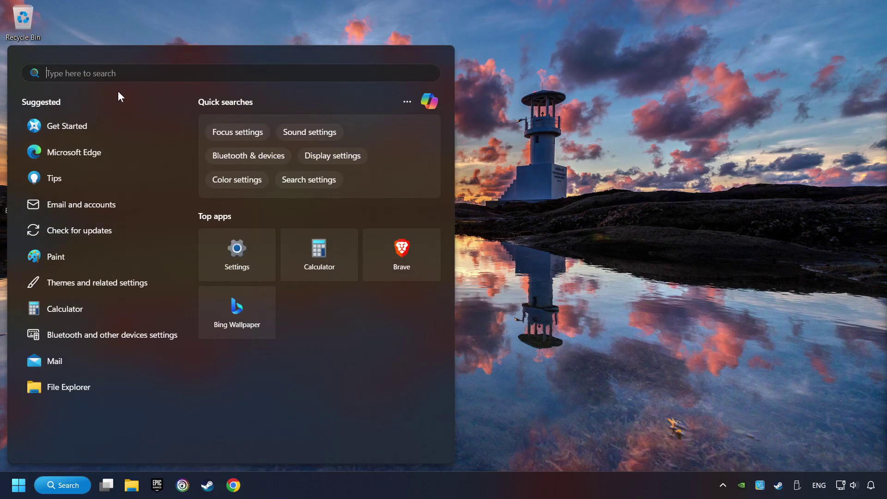
{"action": "type", "text": "per"}
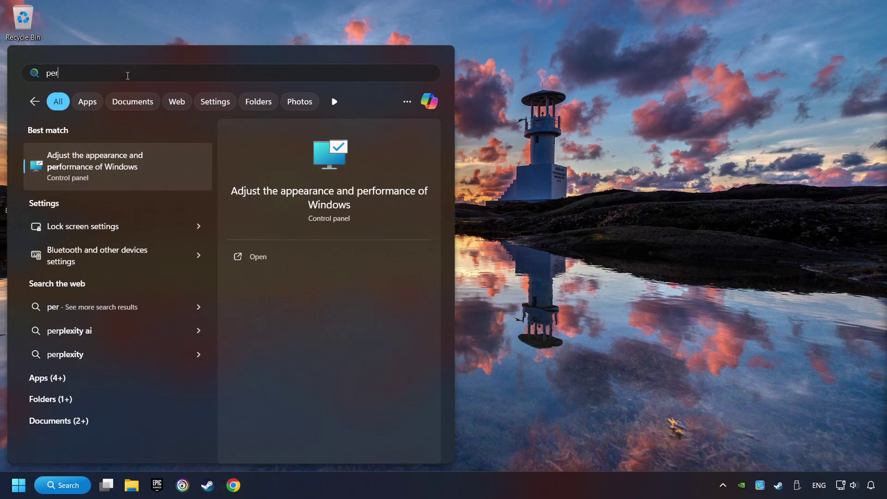
{"action": "type", "text": "formance"}
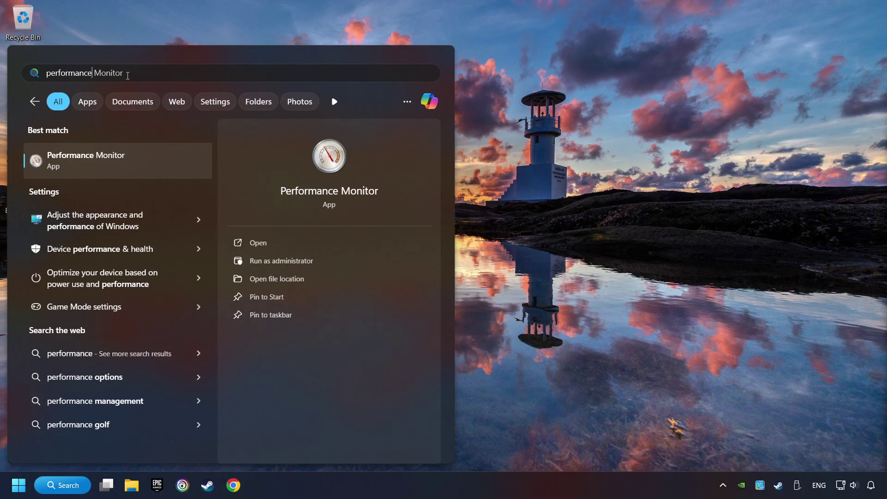
{"action": "left_click", "coordinate": [153, 220]}
{"action": "left_click_drag", "start_coordinate": [190, 111], "coordinate": [403, 71]}
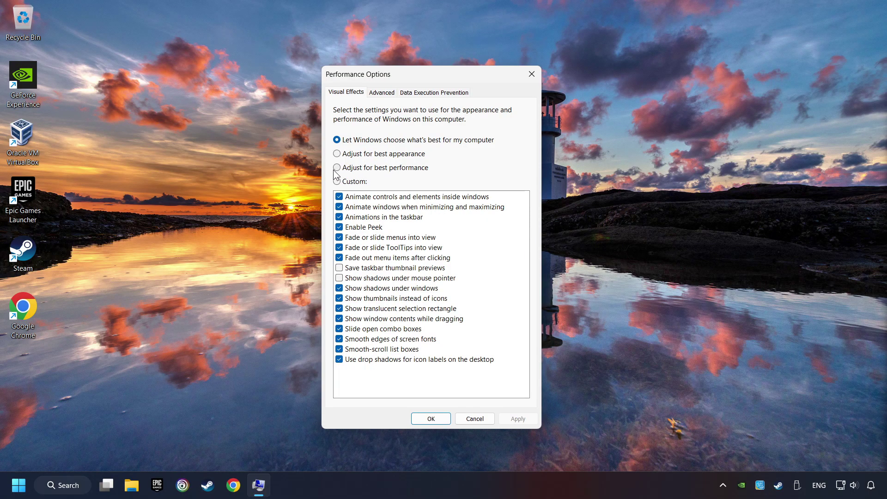
{"action": "left_click", "coordinate": [388, 169]}
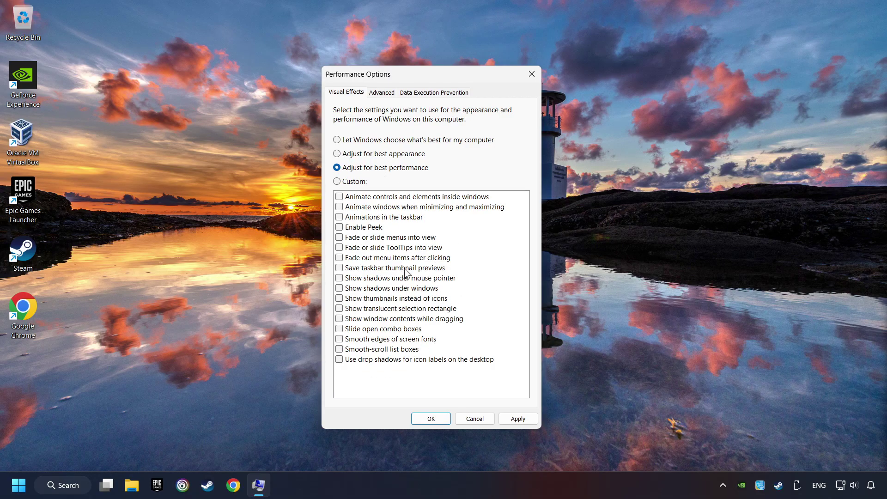
{"action": "left_click", "coordinate": [517, 420]}
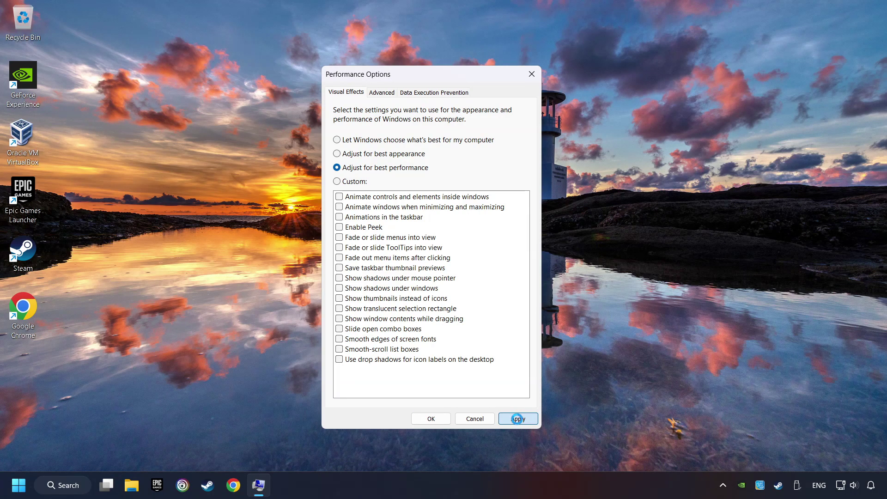
{"action": "left_click", "coordinate": [430, 418]}
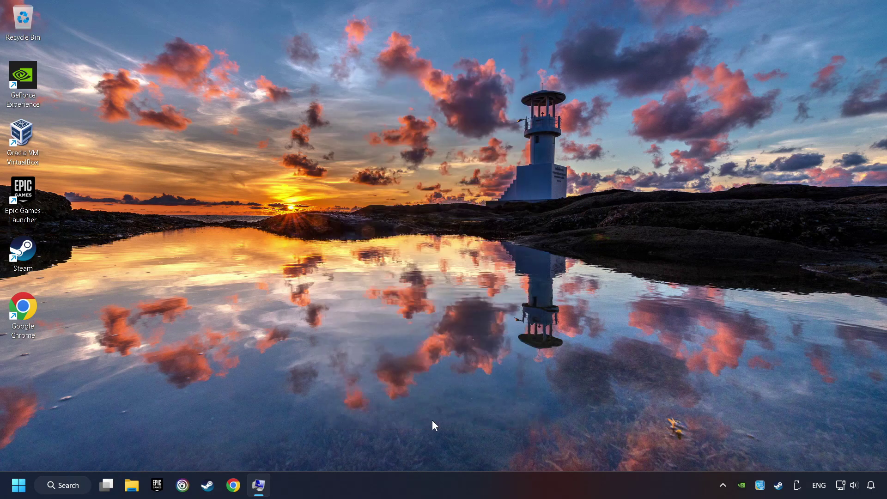
{"action": "left_click", "coordinate": [19, 484]}
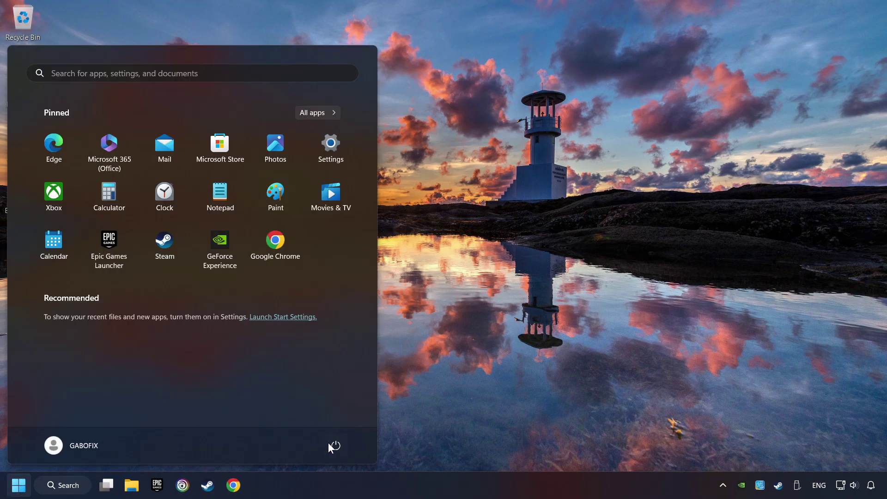